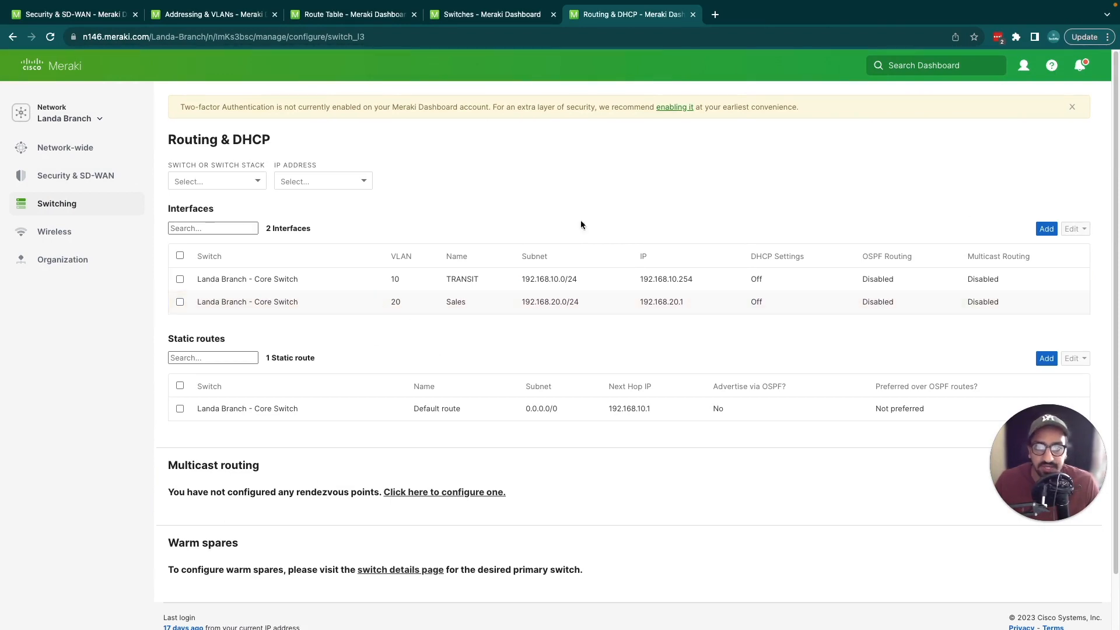
Step: Open port 2 of the Landa Branch core switch and check the IP address of its connected client
click(470, 18)
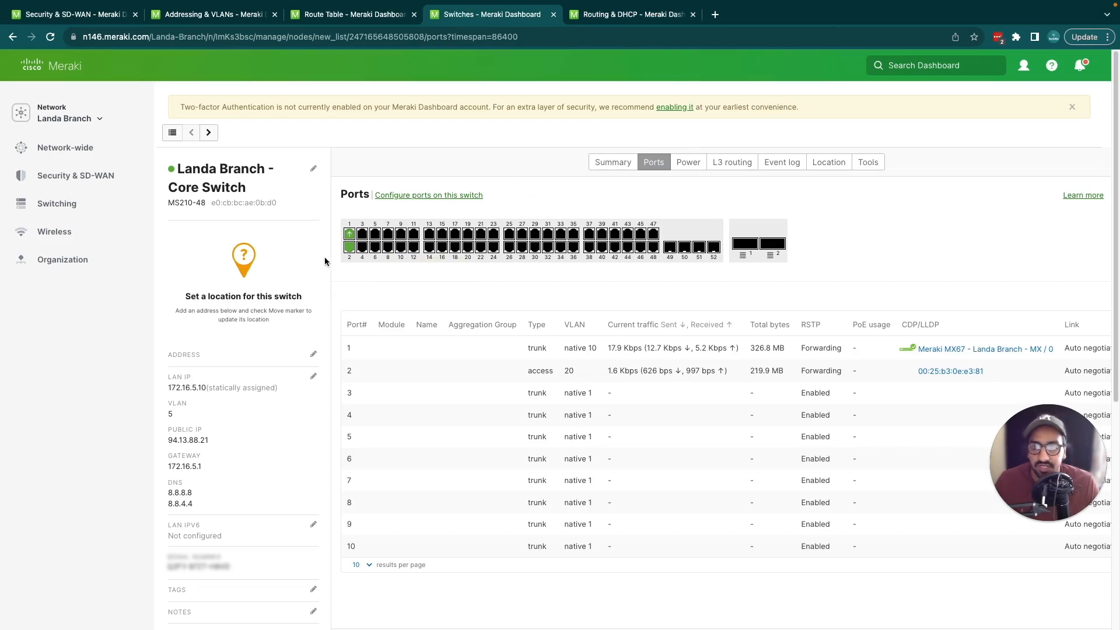
click(349, 247)
scroll(553, 466, down, 1)
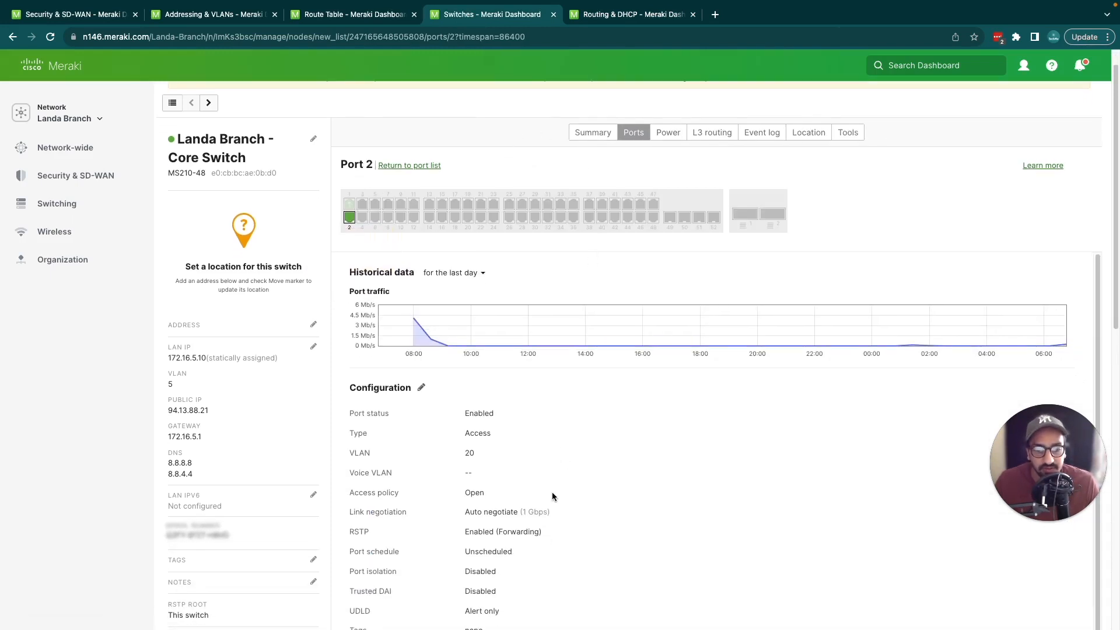
scroll(553, 493, down, 5)
double_click(566, 539)
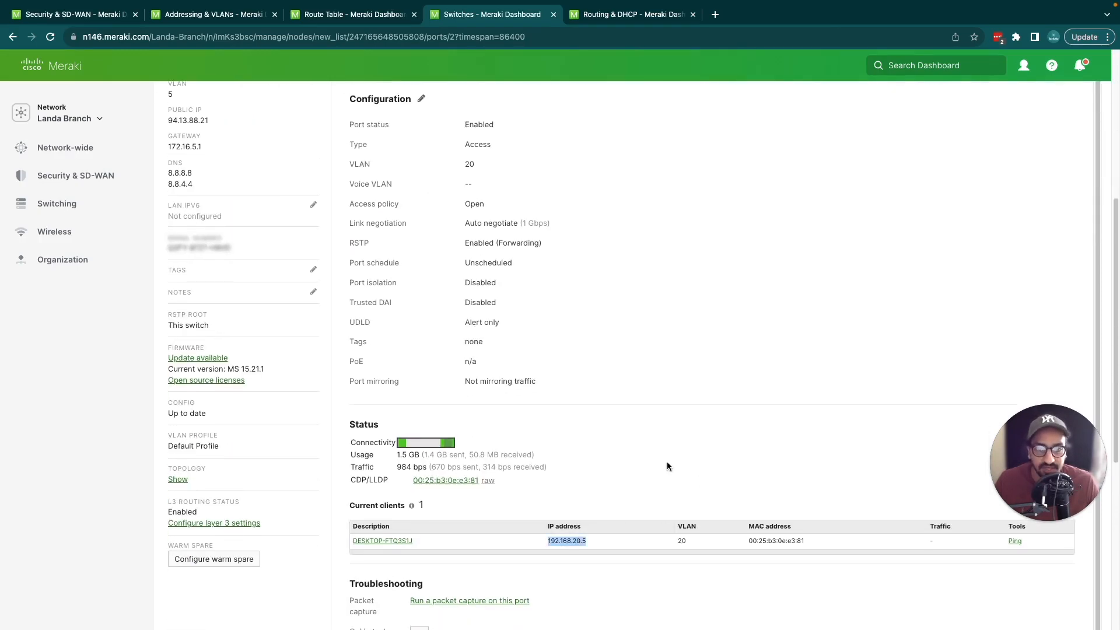
Step: Ping 192.168.20.5 from the core switch using 192.168.10.254 as the source interface
scroll(633, 316, up, 6)
click(848, 162)
click(688, 209)
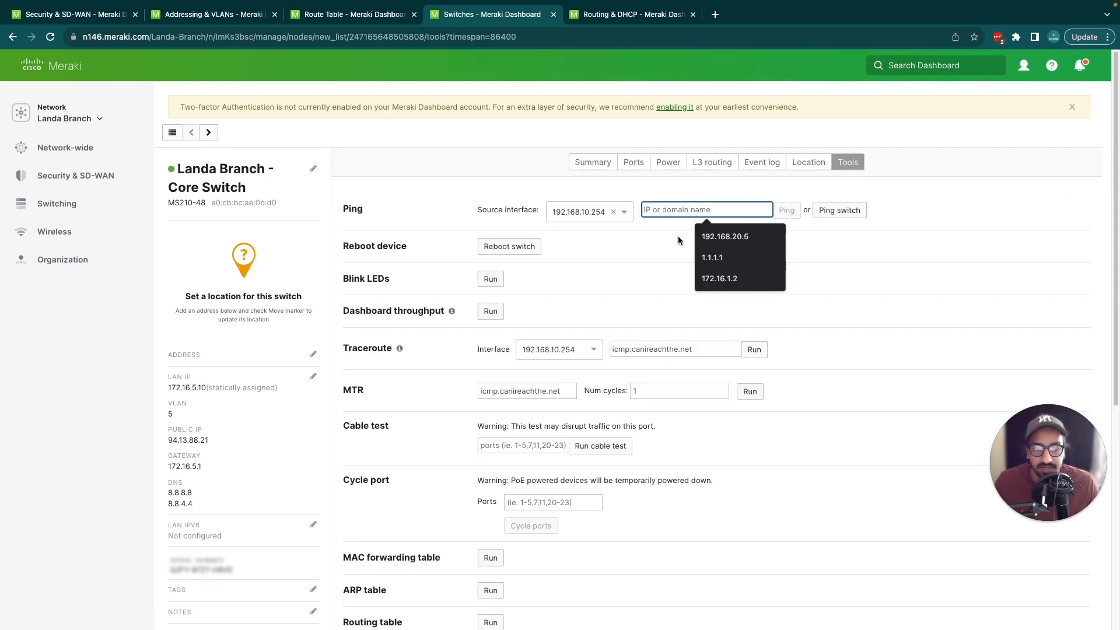
click(736, 235)
double_click(722, 207)
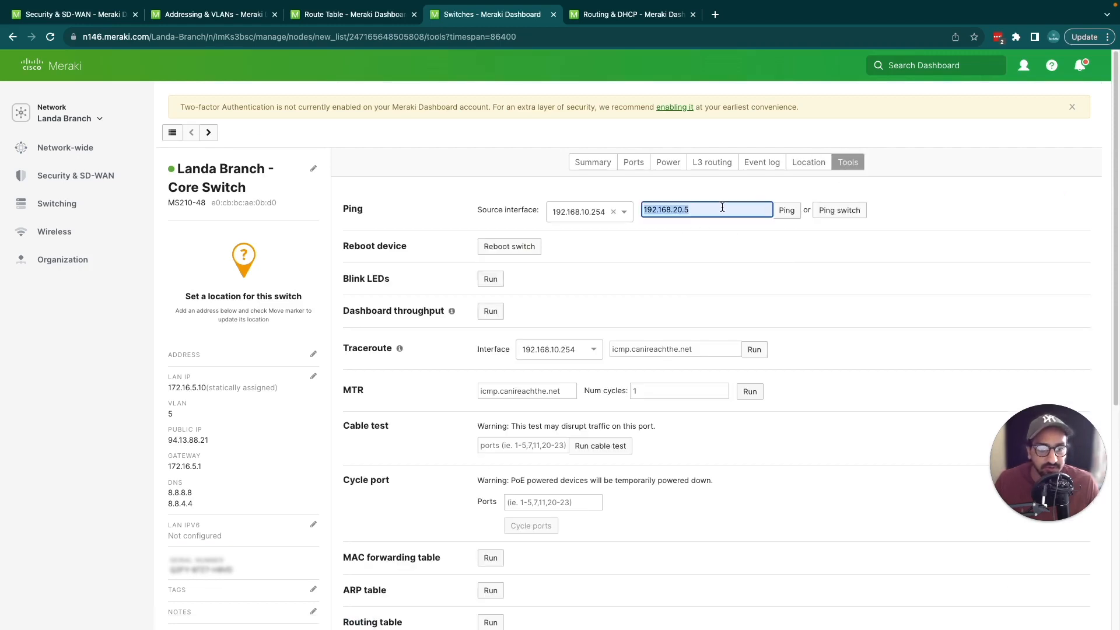
click(785, 211)
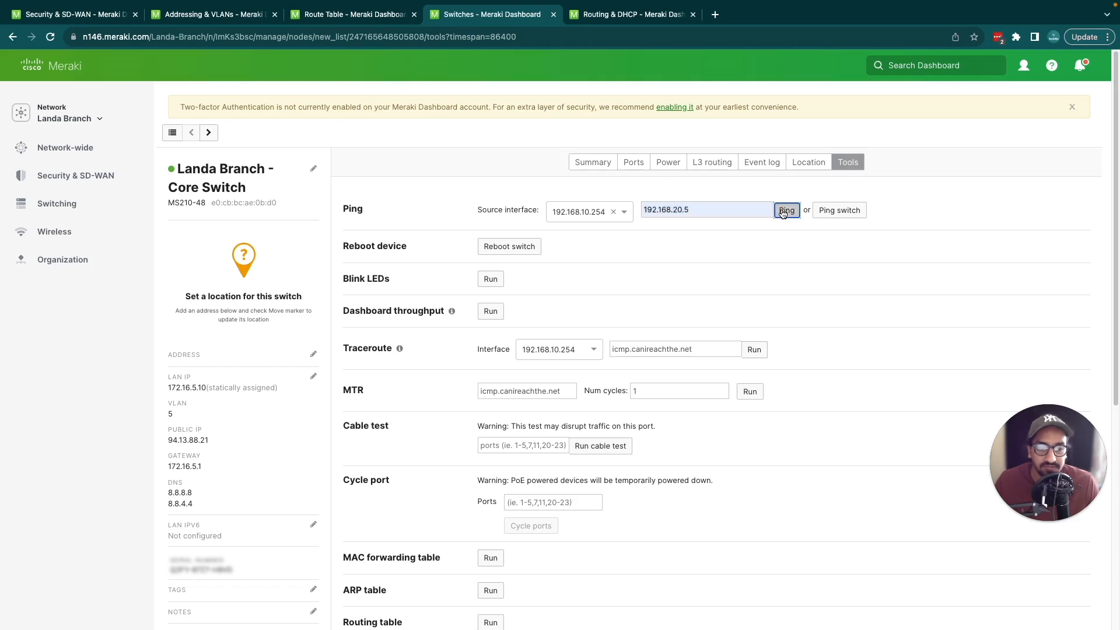
double_click(726, 208)
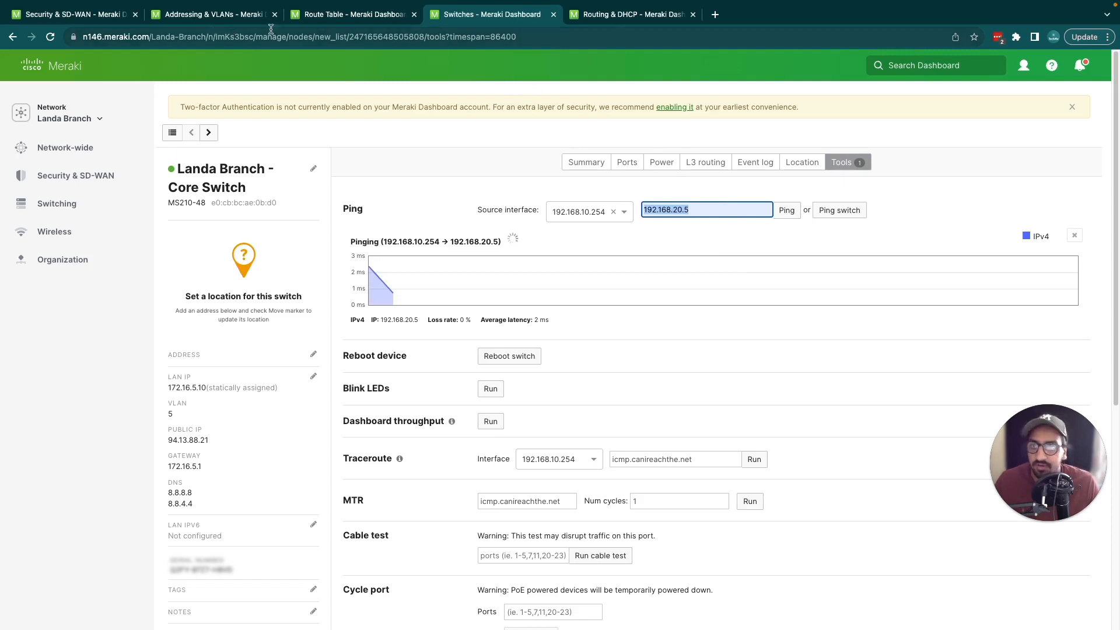
Step: Ping 192.168.20.5 from the Landa Branch MX appliance with the default source IP address
click(90, 14)
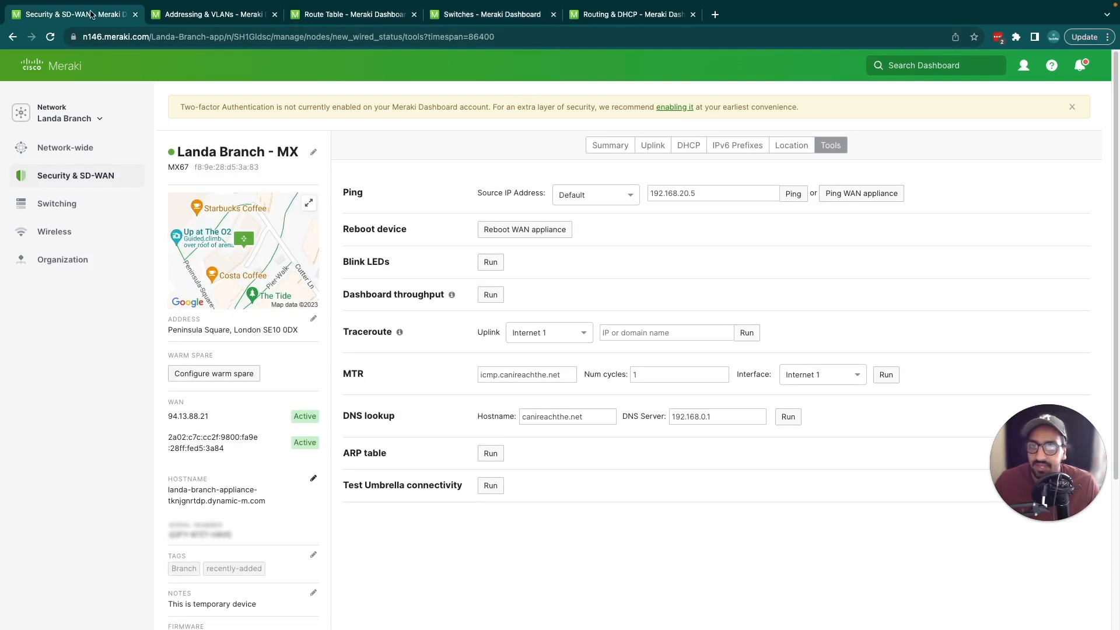
double_click(713, 196)
click(793, 194)
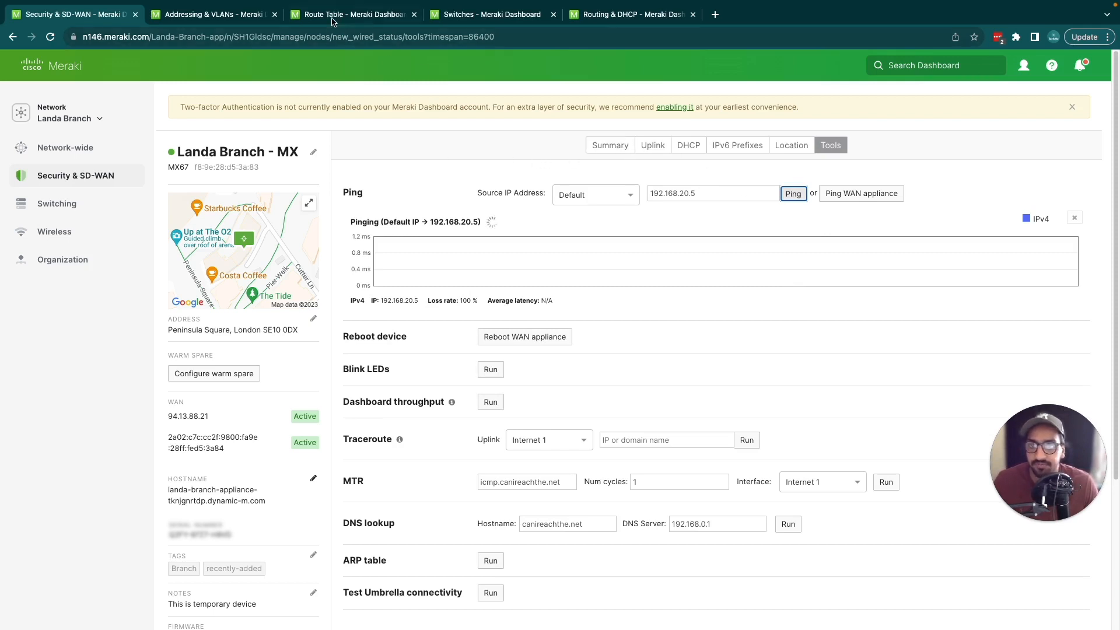
Step: Review the MX appliance's route table, then check its deployment mode in the Addressing & VLANs settings
click(330, 14)
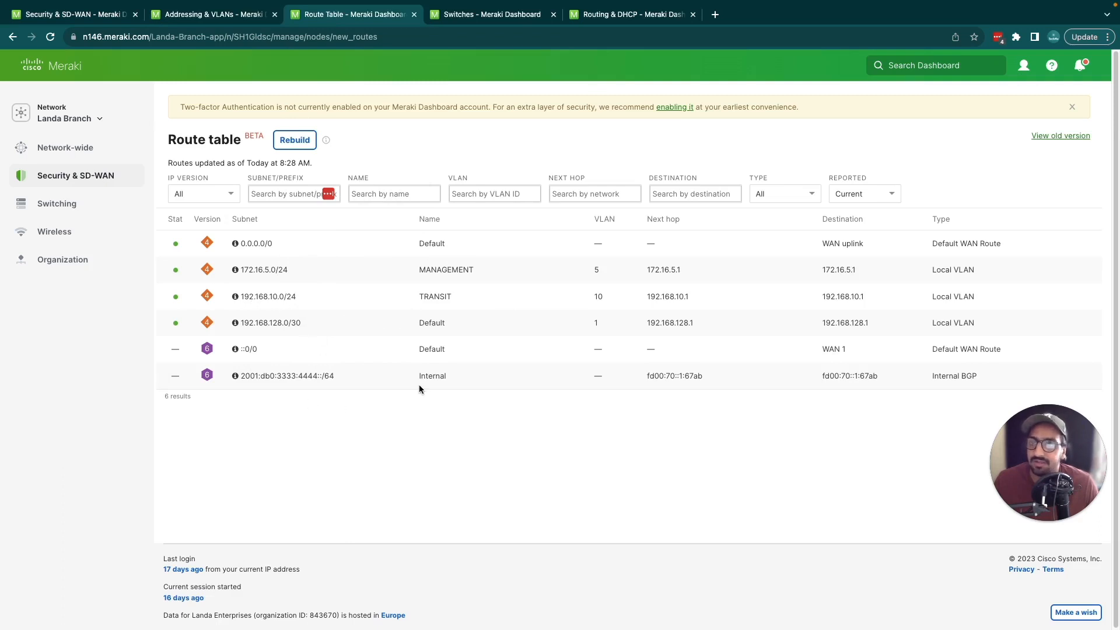
click(207, 14)
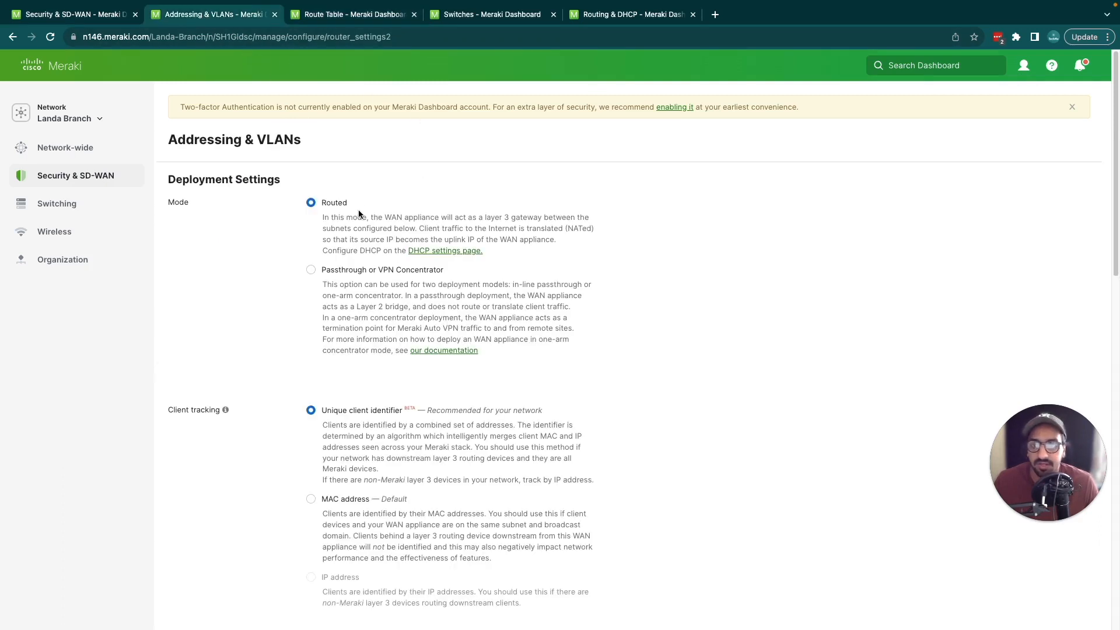
double_click(334, 203)
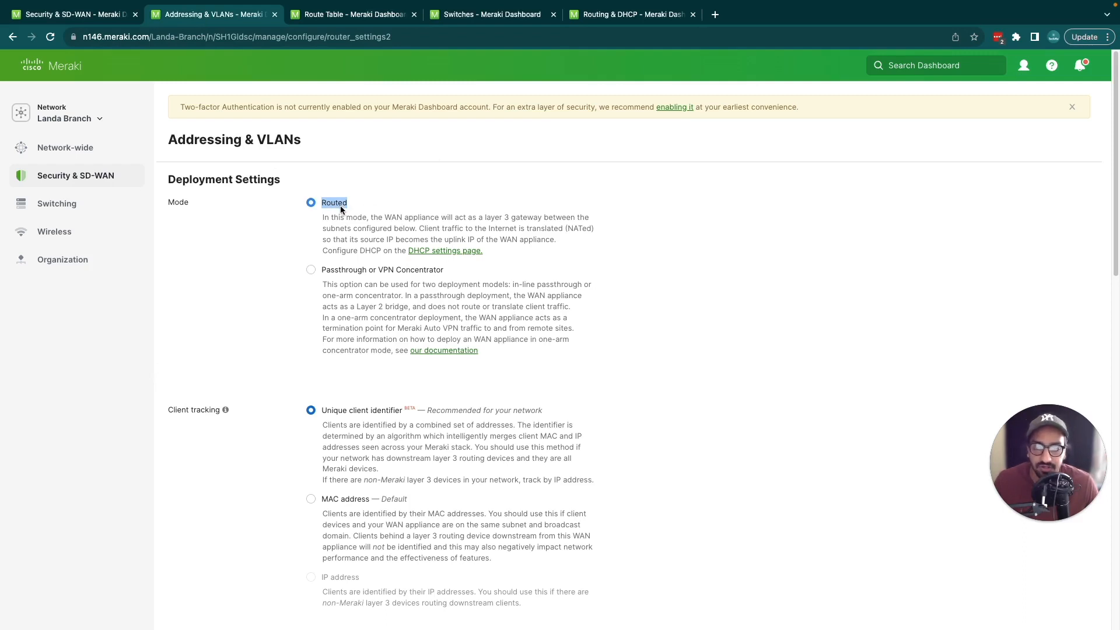
Step: Start a new static route on the MX appliance and name it Sales VLAN
scroll(392, 317, down, 10)
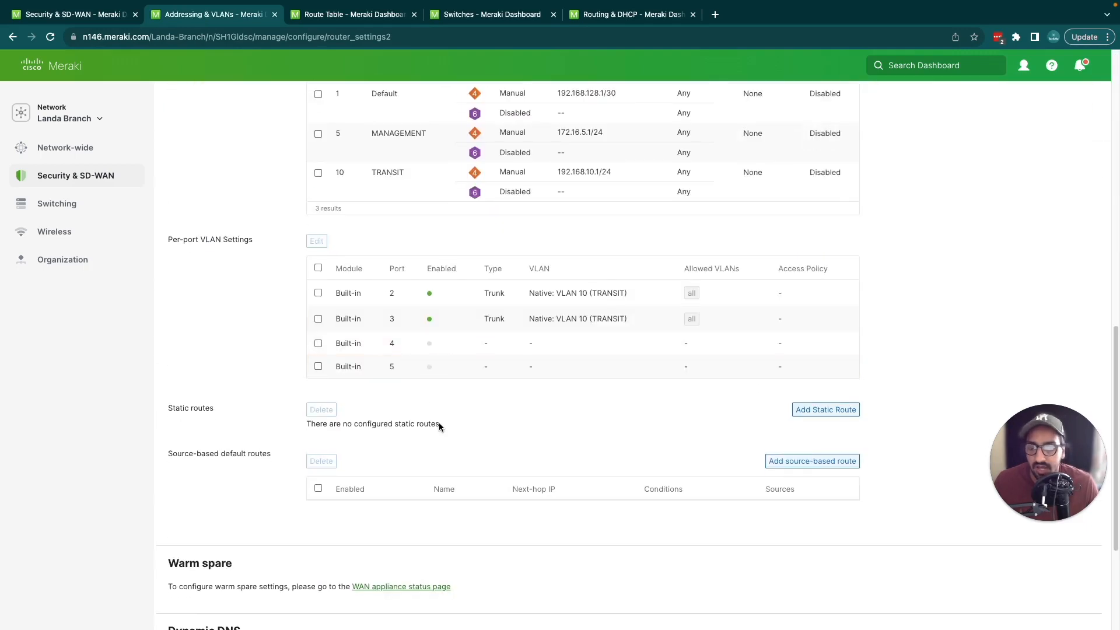
click(843, 410)
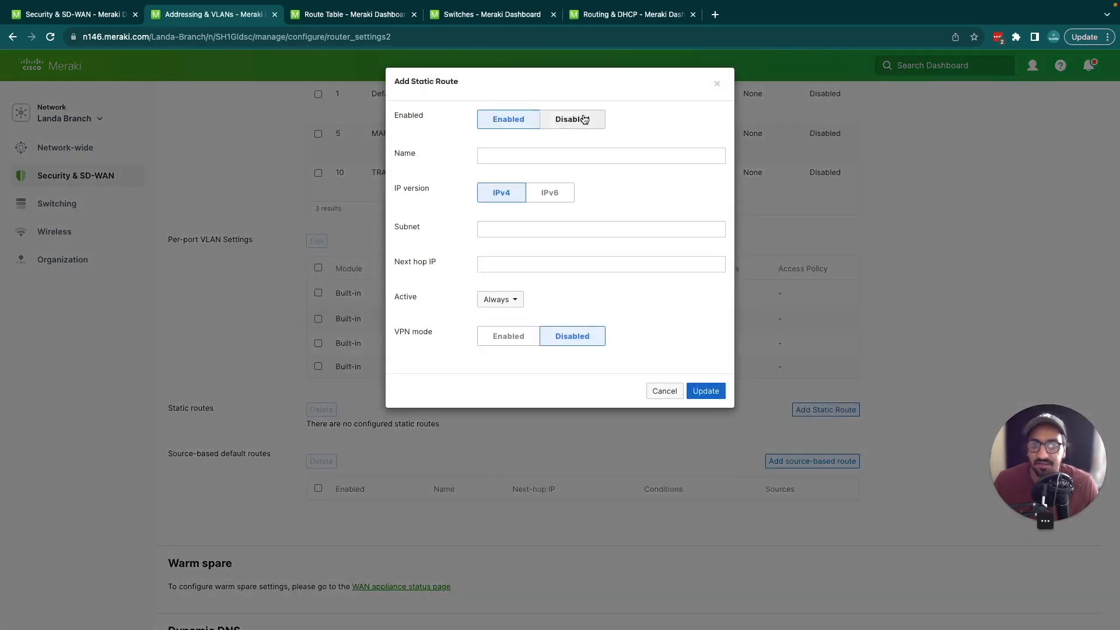
click(543, 155)
text(SAL)
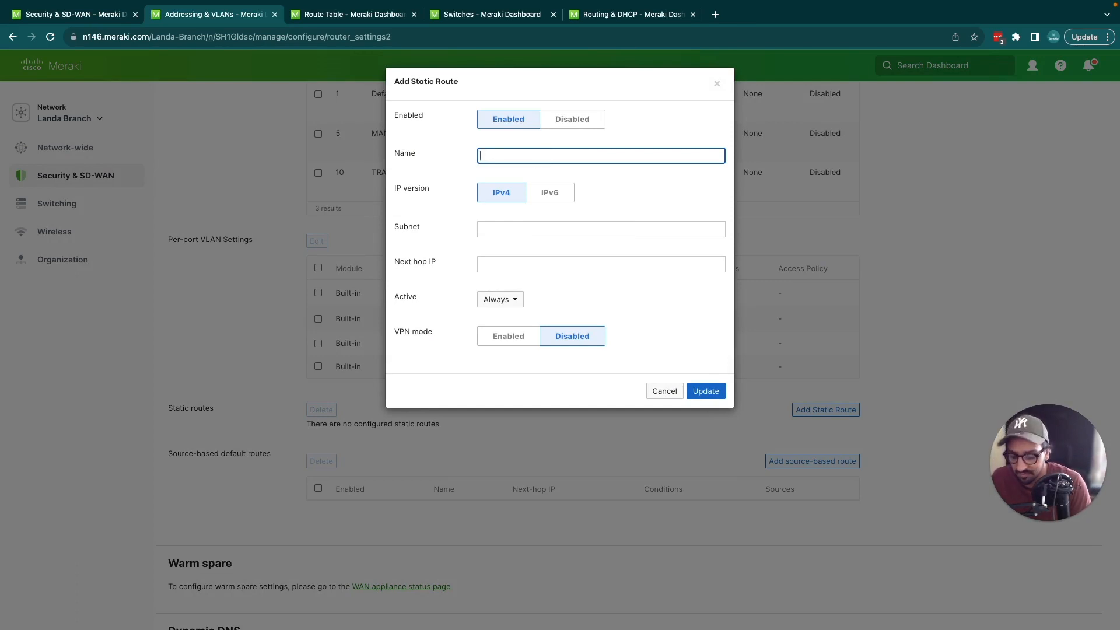
text(Sales V)
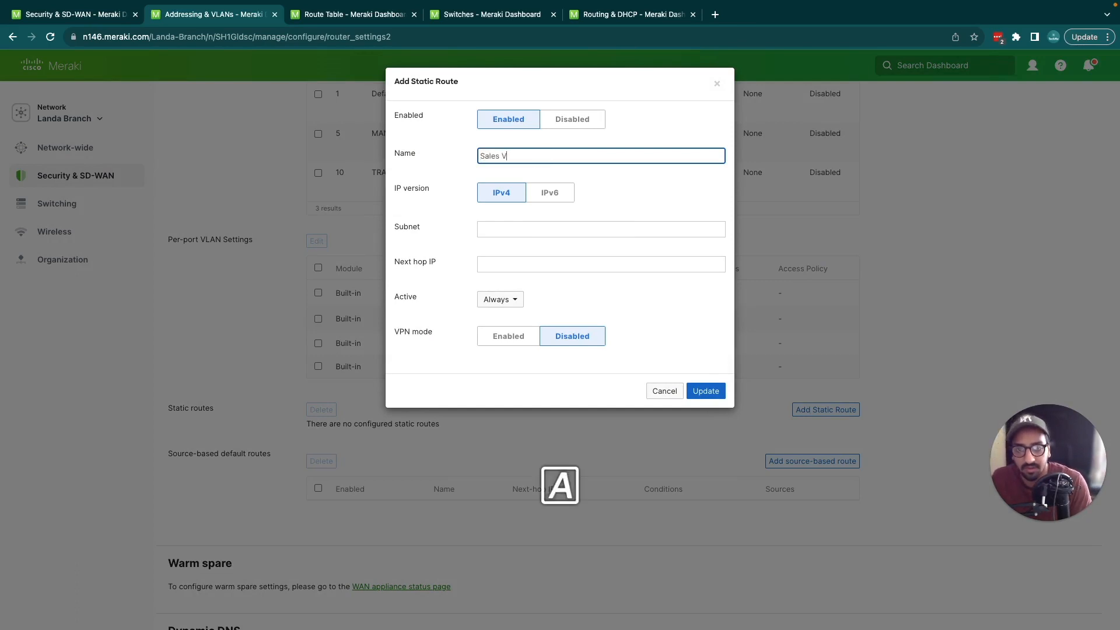
text(LAN)
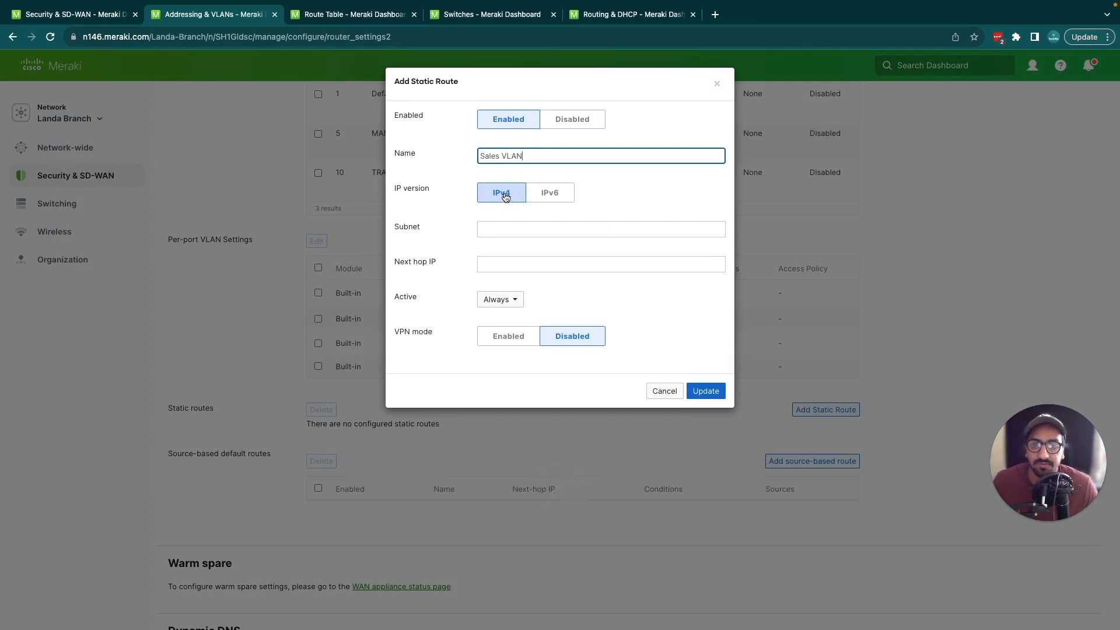
Step: Try the Disabled state for the static route and return it to Enabled
click(558, 125)
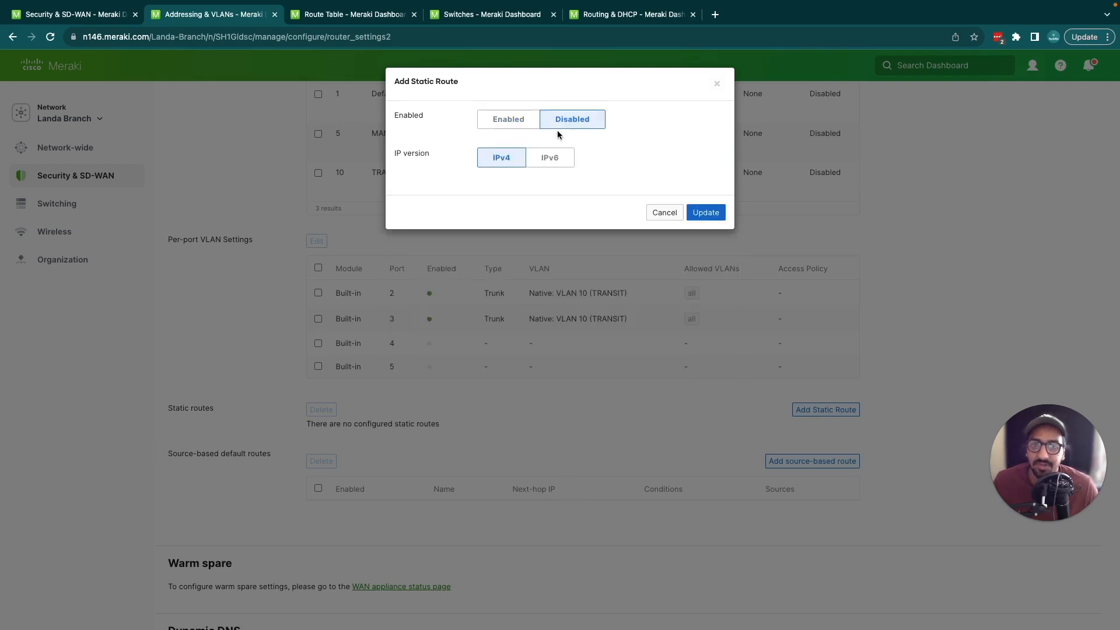
click(505, 120)
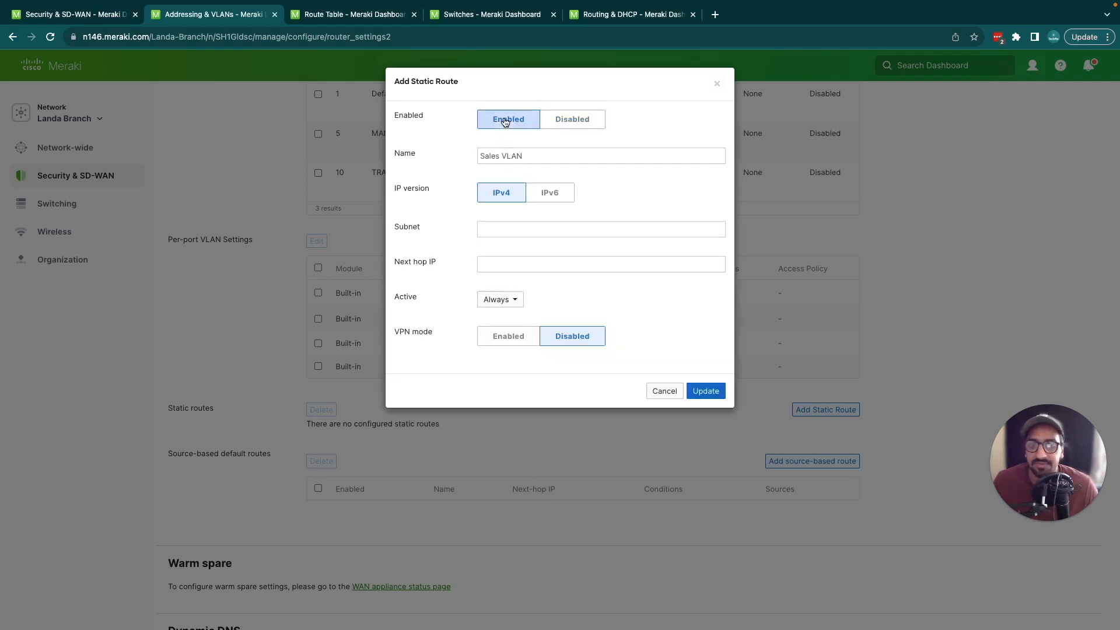
click(570, 126)
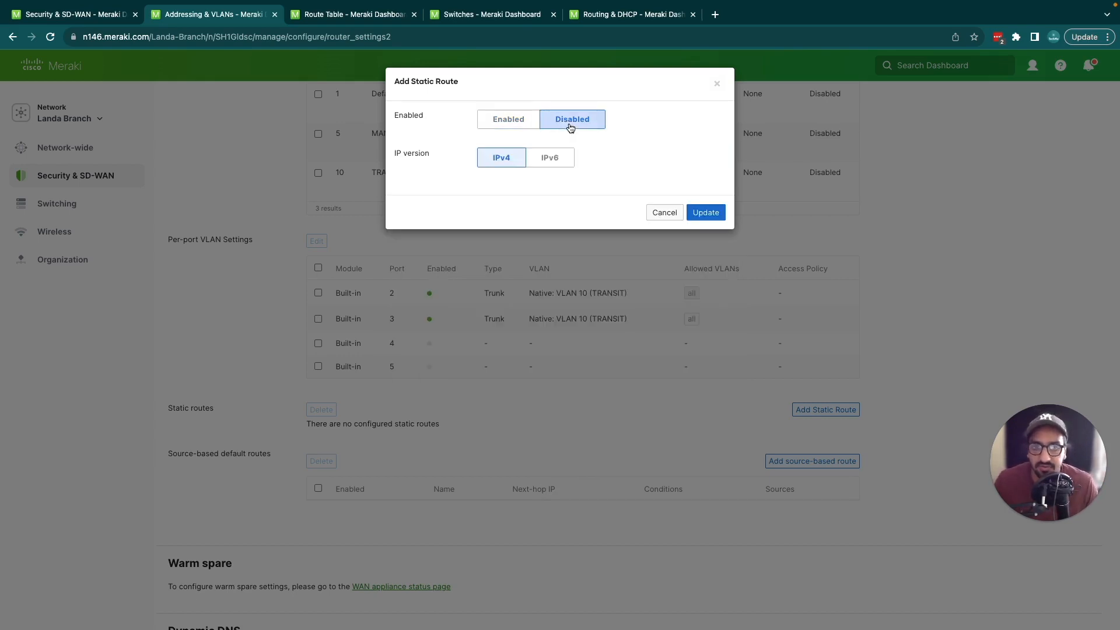
click(521, 121)
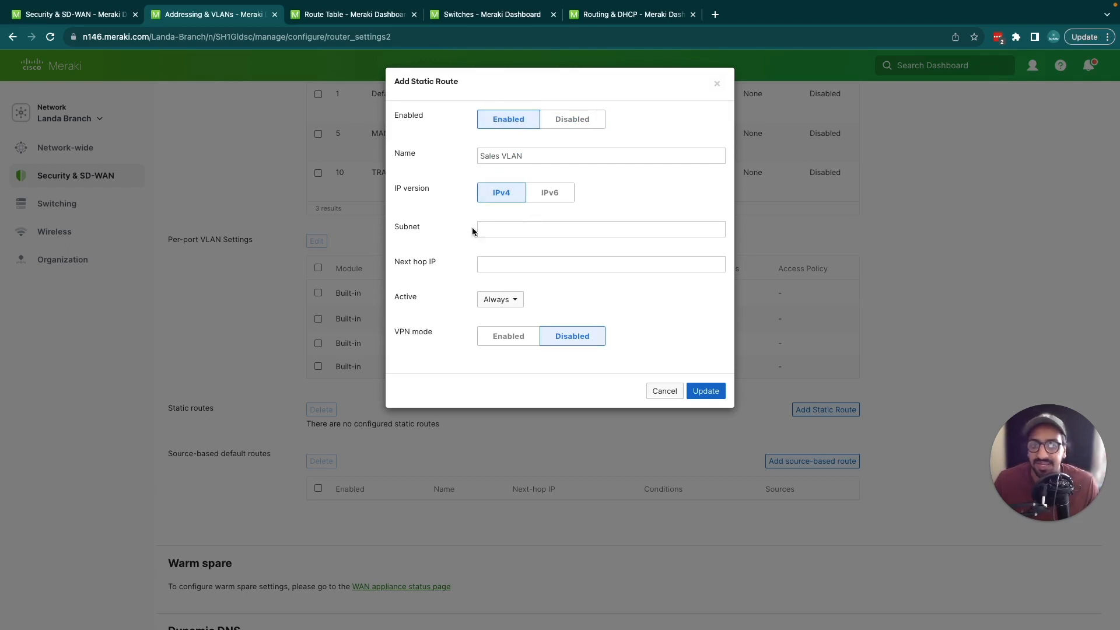
Step: Set the Sales VLAN static route's subnet to 192.168.20.0/24
click(500, 233)
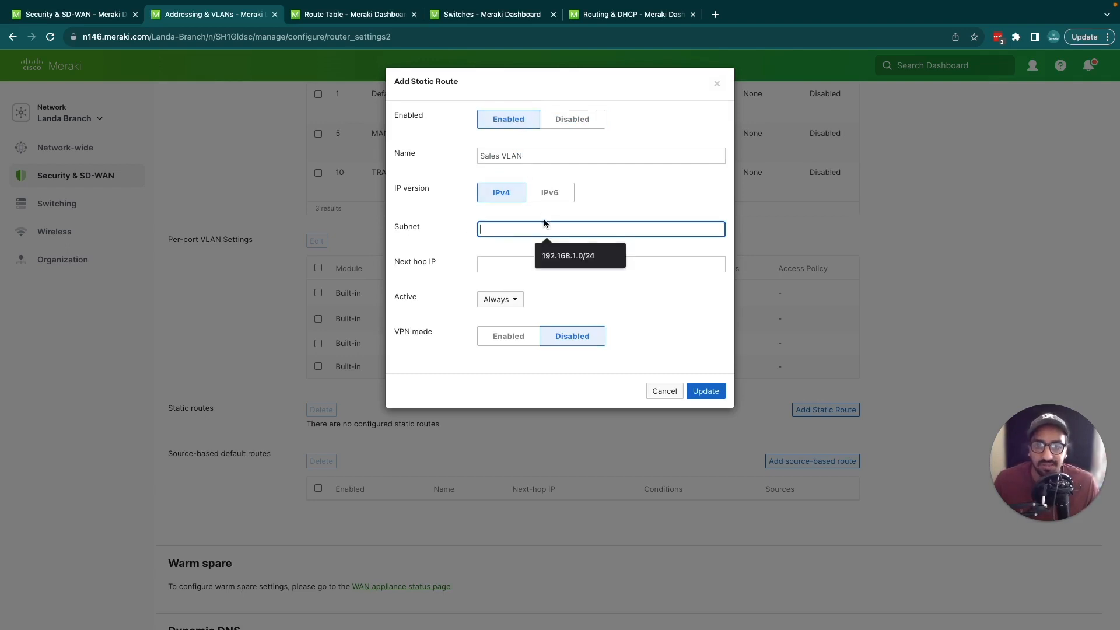
text(19)
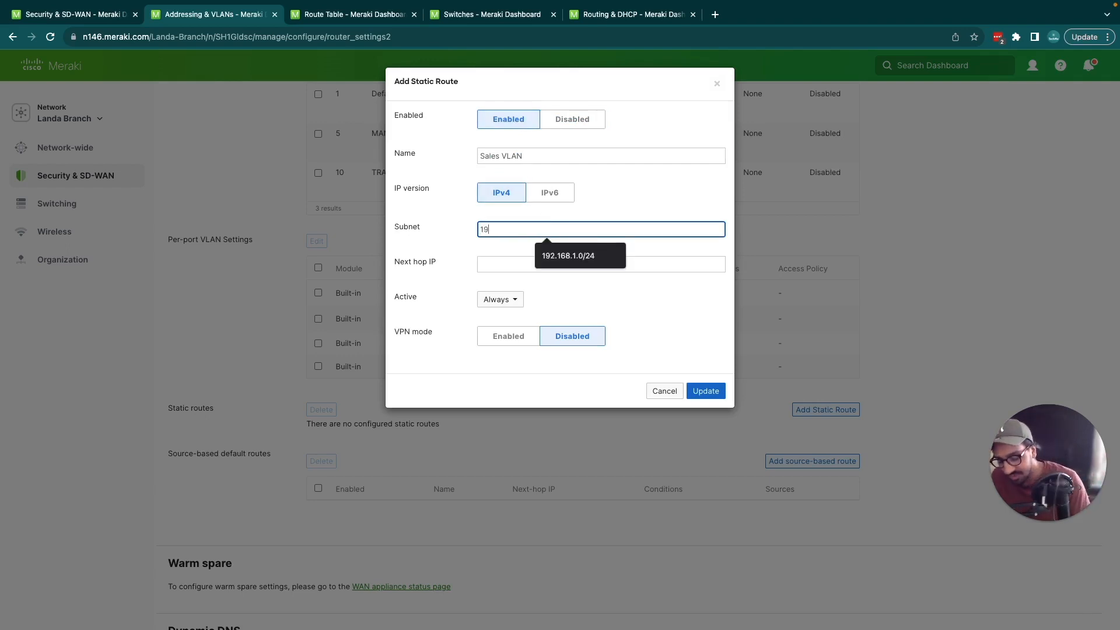
text(2.168.)
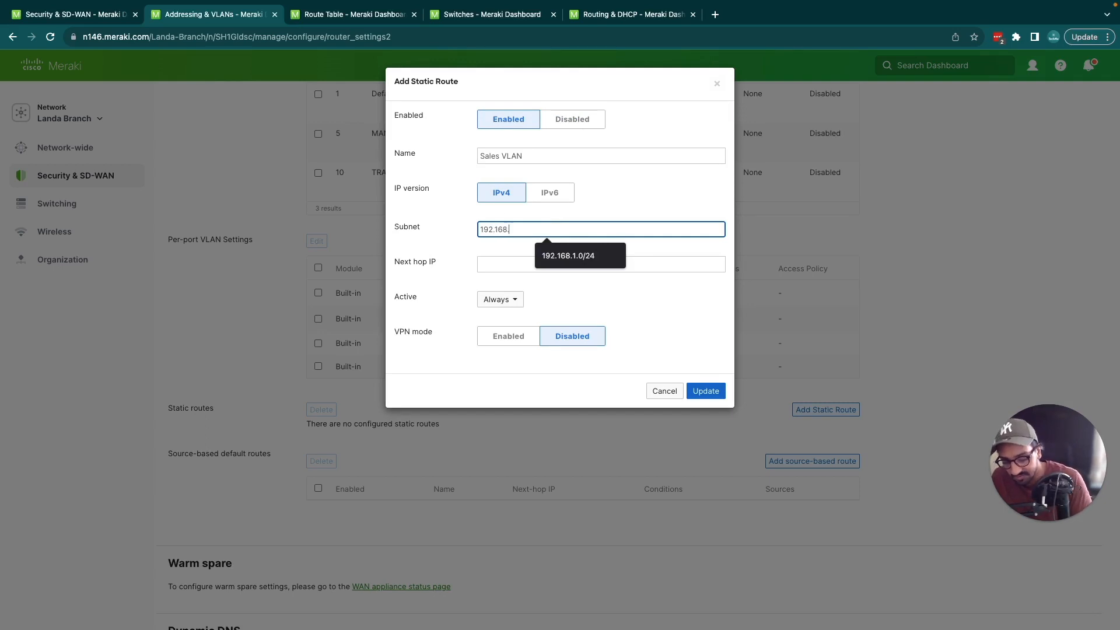
text(20.0/24)
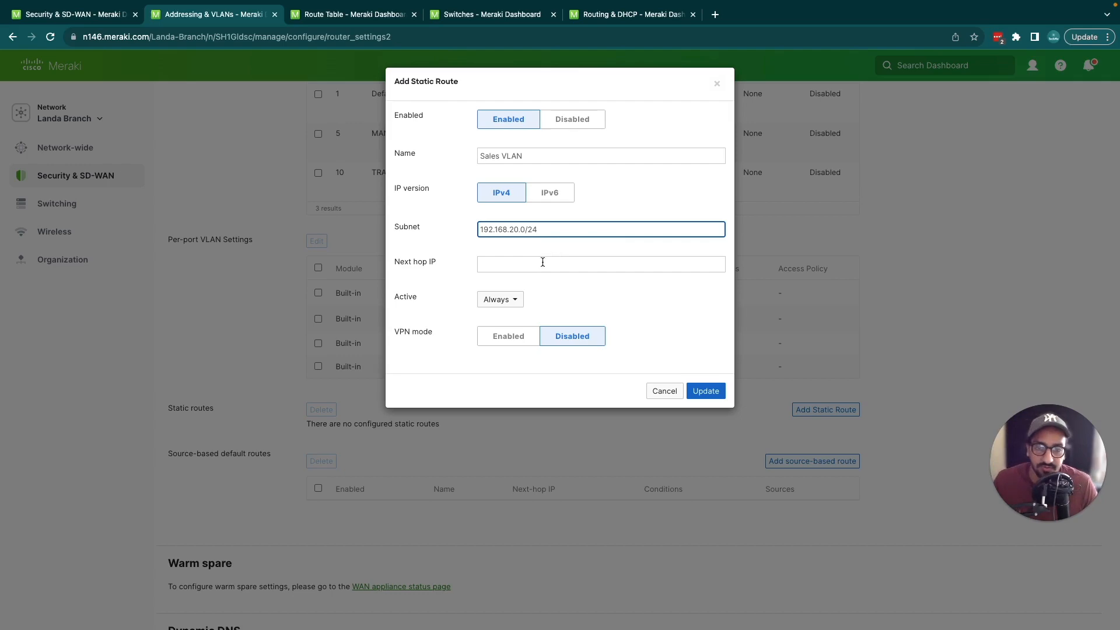
Step: Set the route's next hop IP to 192.168.10.254, the core switch's Transit VLAN interface shown in the network diagram
click(542, 262)
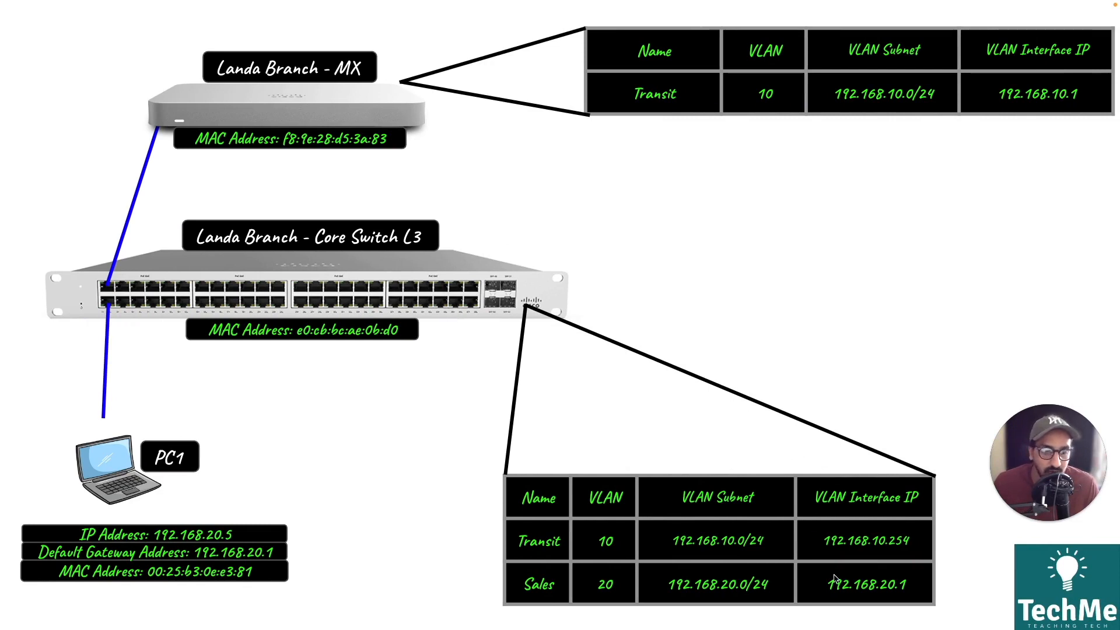
mouse_move(850, 570)
mouse_down()
mouse_move(843, 608)
mouse_move(819, 595)
mouse_move(940, 551)
mouse_up()
drag(815, 556, 918, 548)
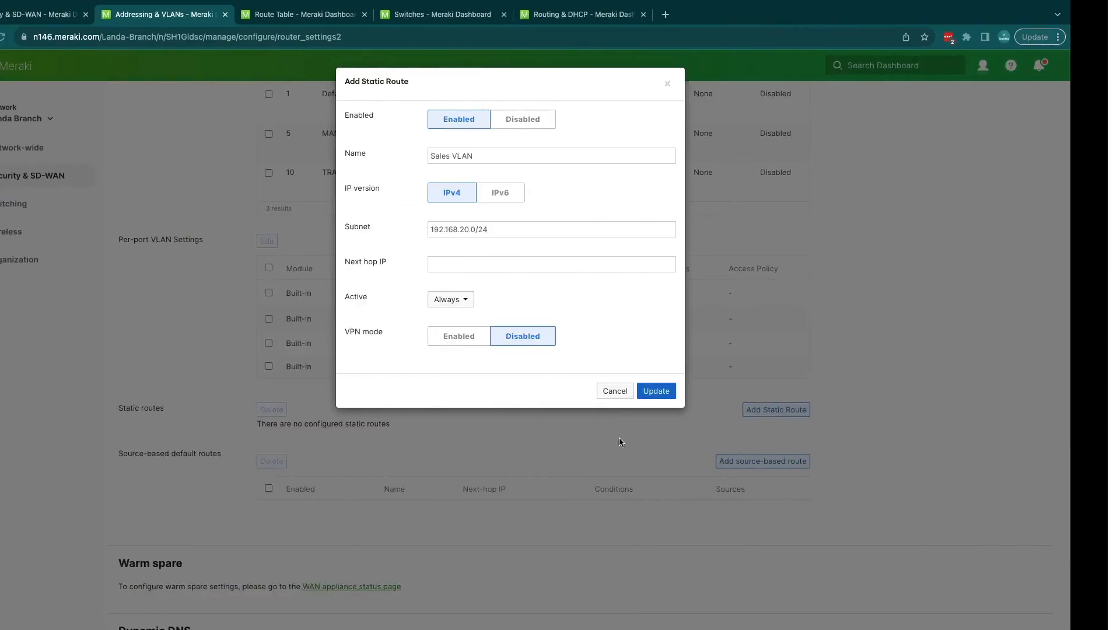
click(583, 264)
text(192.168.10.254)
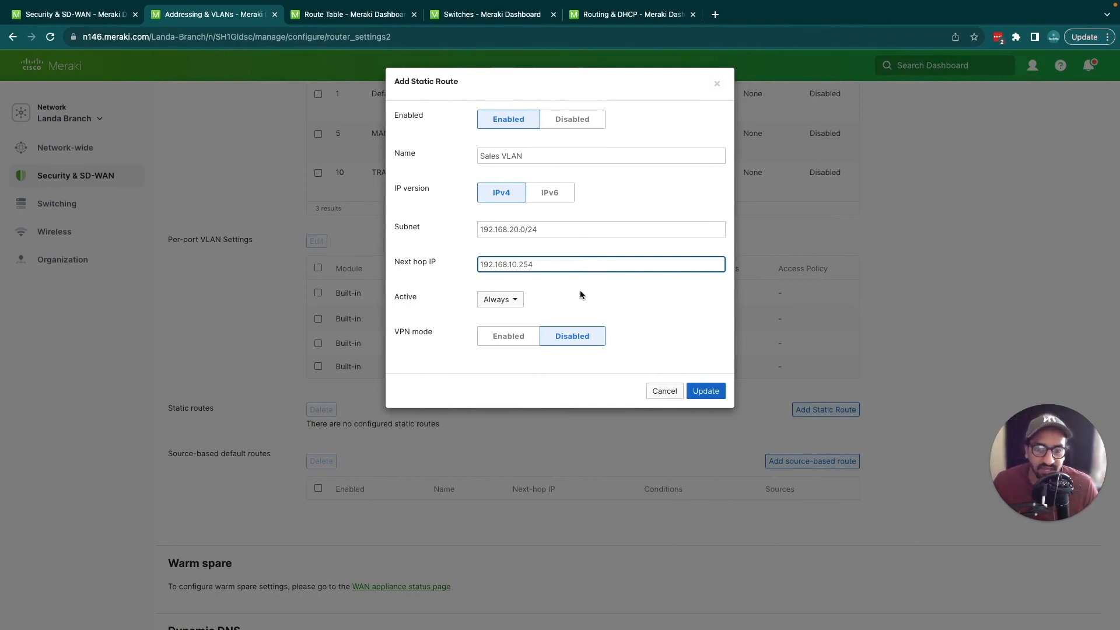
click(580, 289)
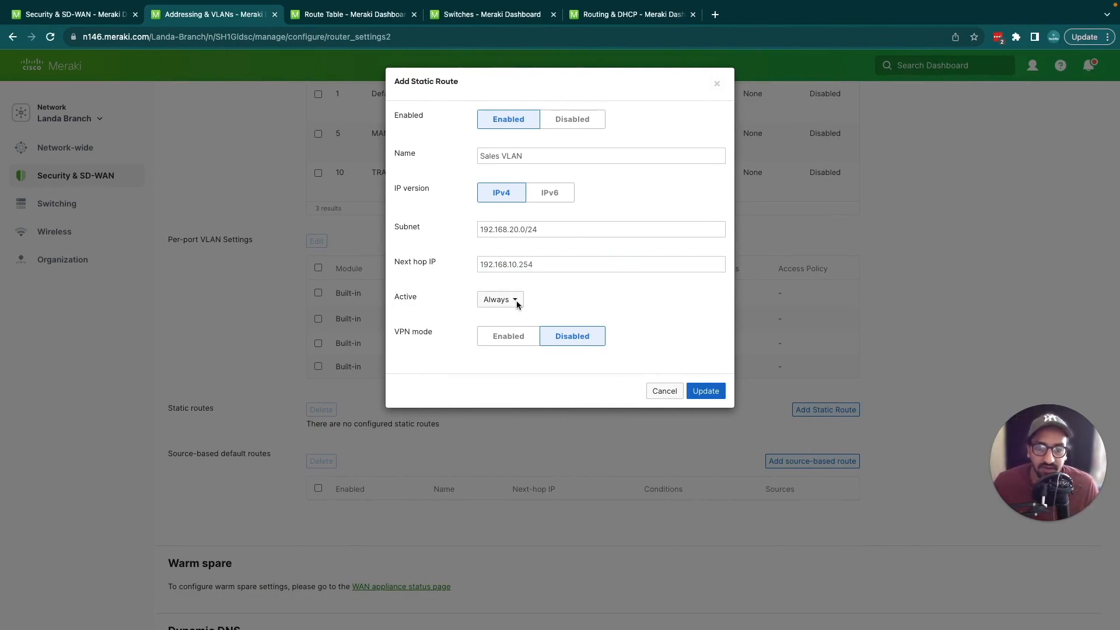
Step: Set the static route's Active condition to While next hop responds to ping
double_click(405, 297)
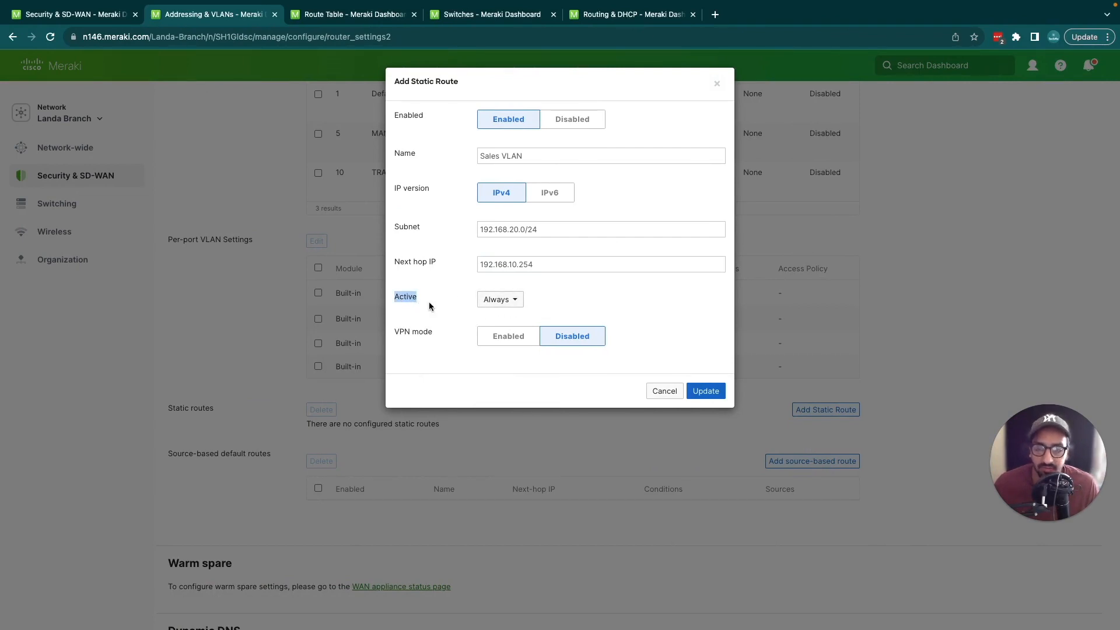
click(506, 300)
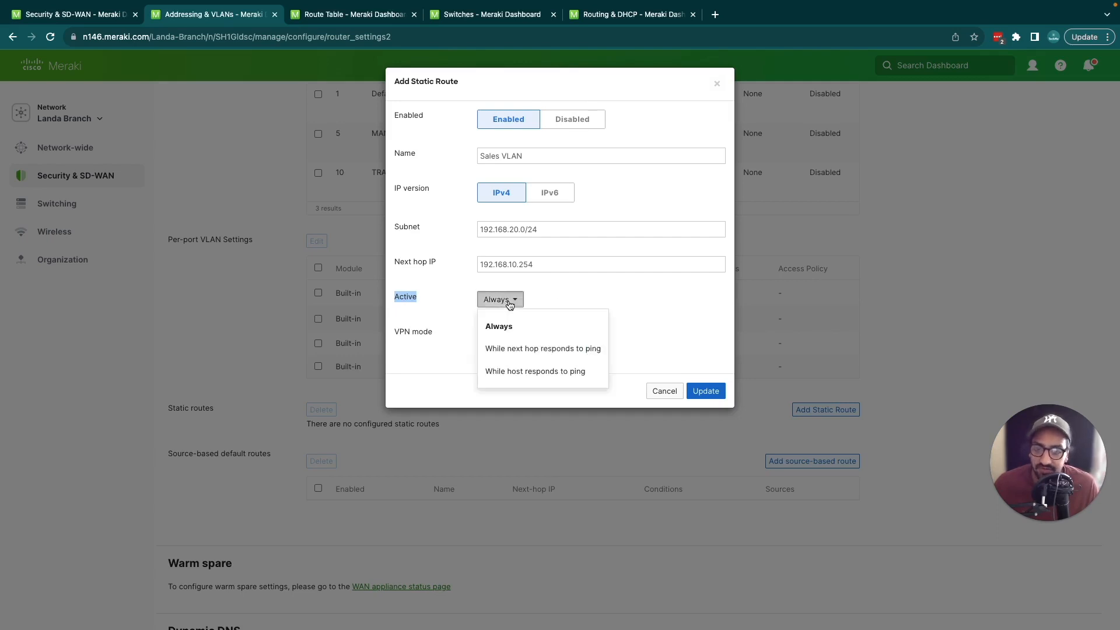
click(560, 353)
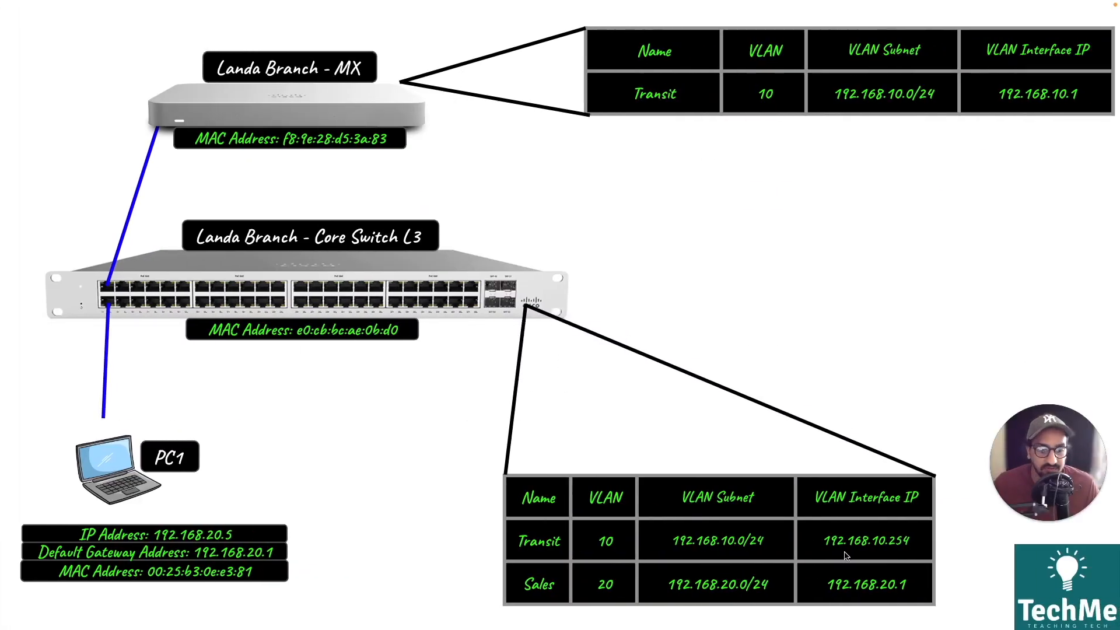
mouse_move(812, 556)
mouse_down()
mouse_move(920, 542)
mouse_move(922, 518)
mouse_move(802, 521)
mouse_move(811, 554)
mouse_up()
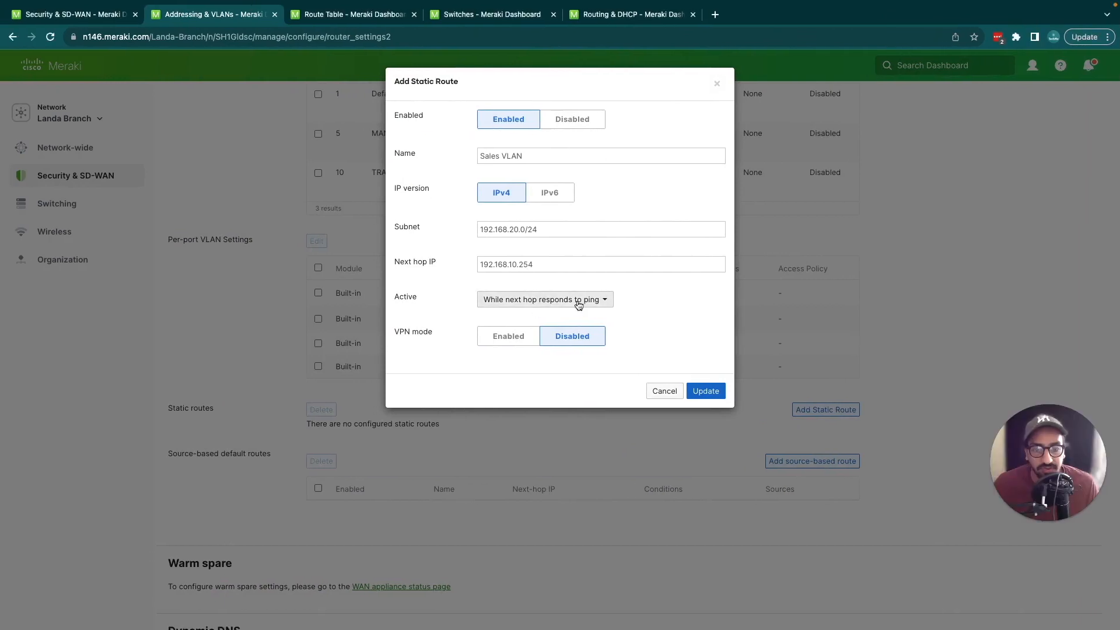
Step: Set the static route's Active condition to While host responds to ping, with PC1's address 192.168.20.5 as the host IP
click(578, 305)
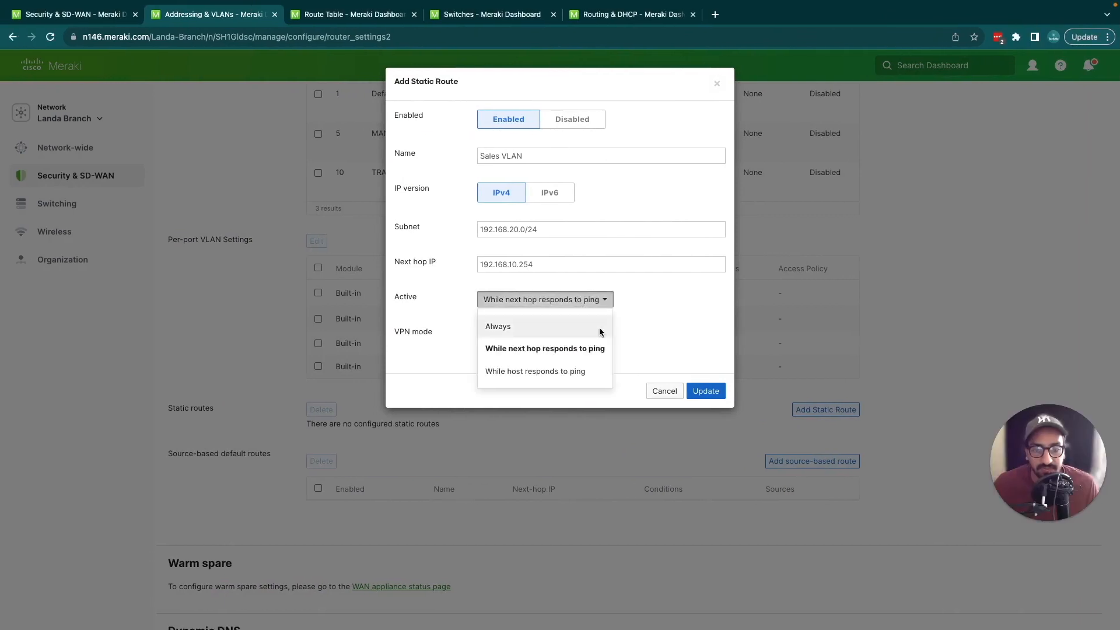
click(542, 374)
click(539, 337)
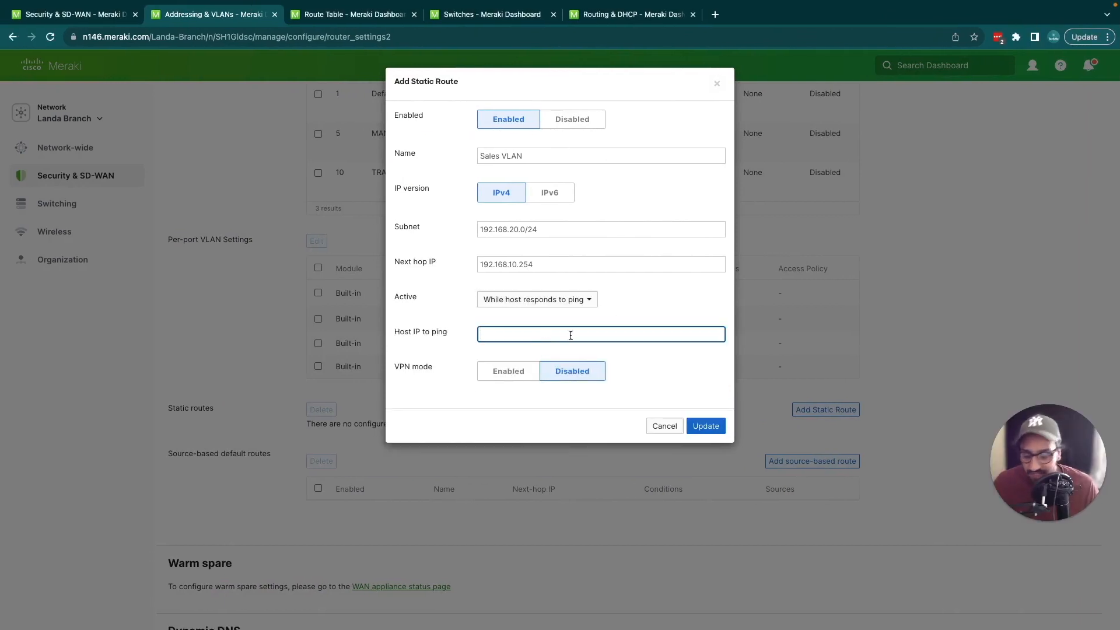
text(192.168)
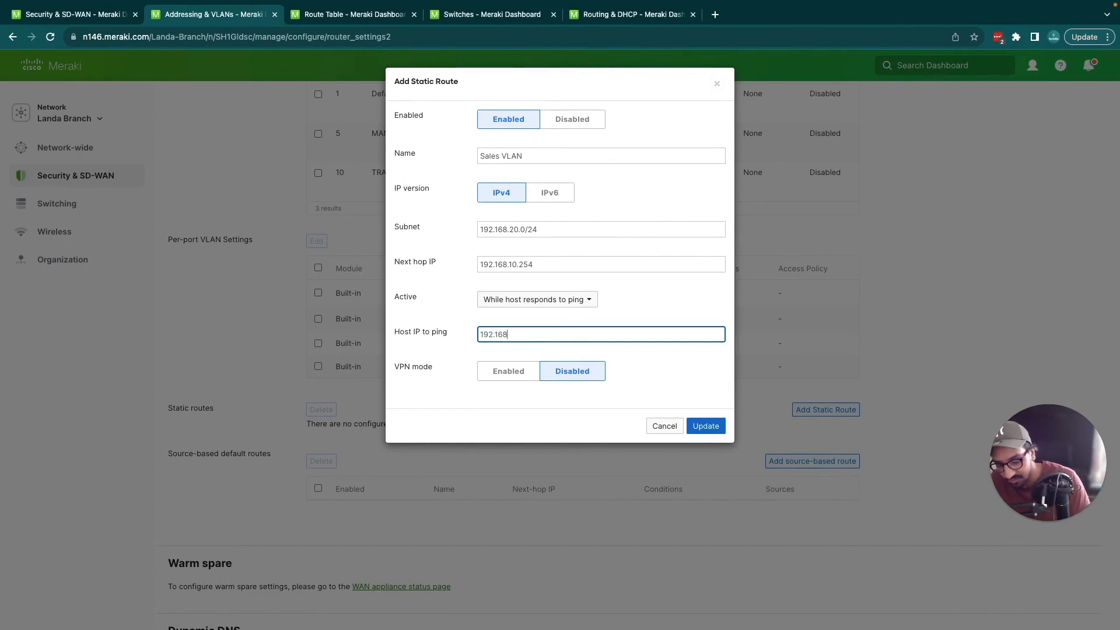
text(.20.5)
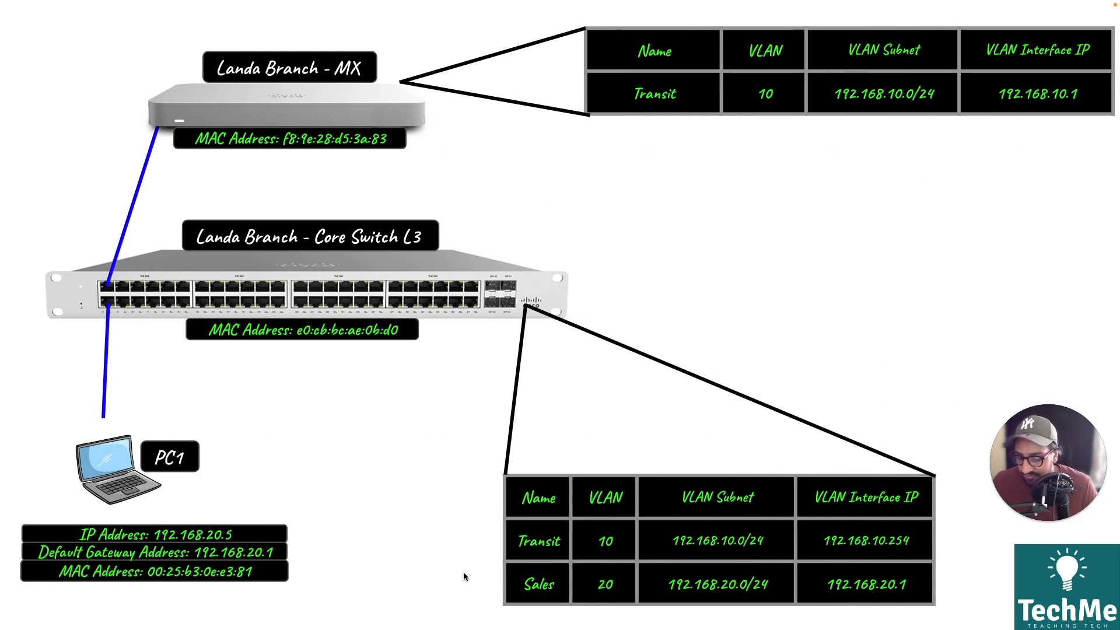
mouse_move(86, 513)
mouse_down()
mouse_move(172, 514)
mouse_move(124, 424)
mouse_move(66, 491)
mouse_move(71, 512)
mouse_up()
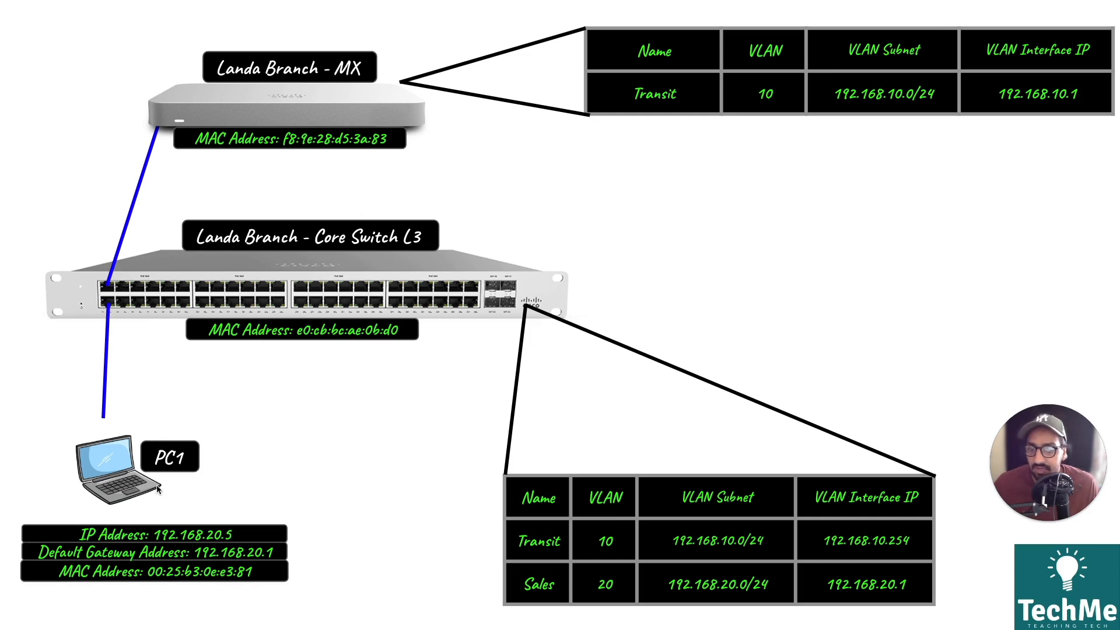
drag(675, 552, 545, 565)
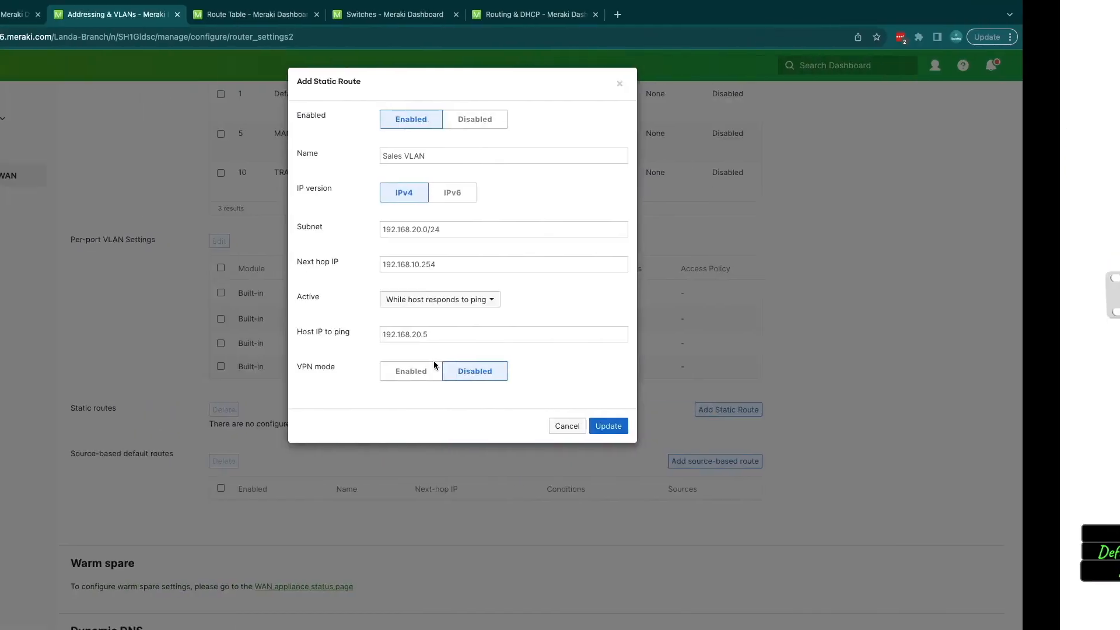
Step: Set the Sales VLAN static route's Active condition to Always
click(572, 300)
click(581, 328)
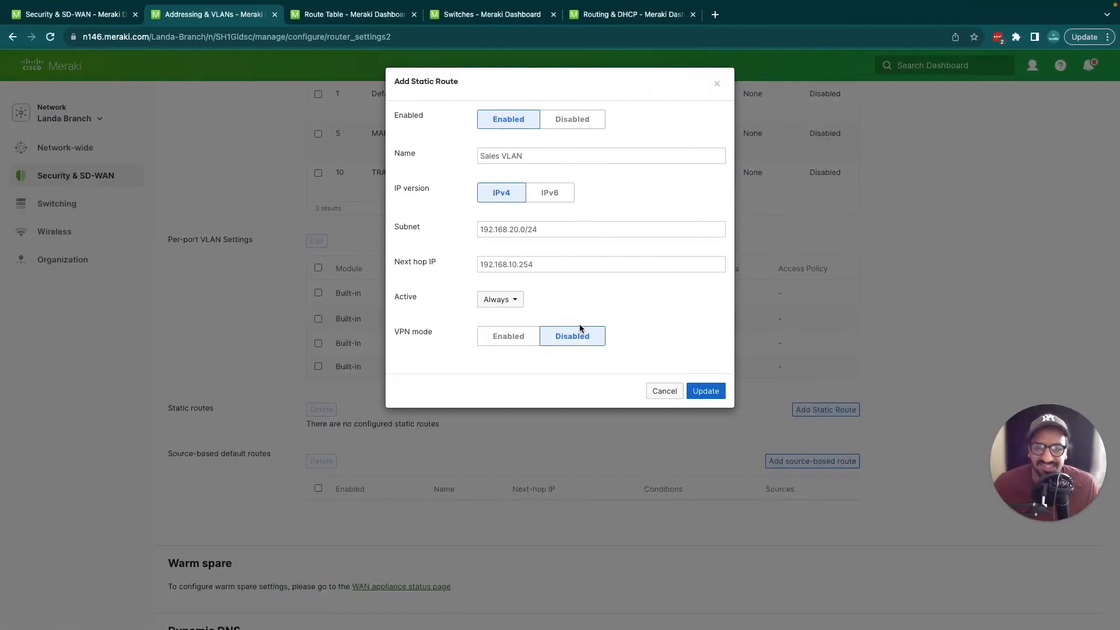
double_click(421, 333)
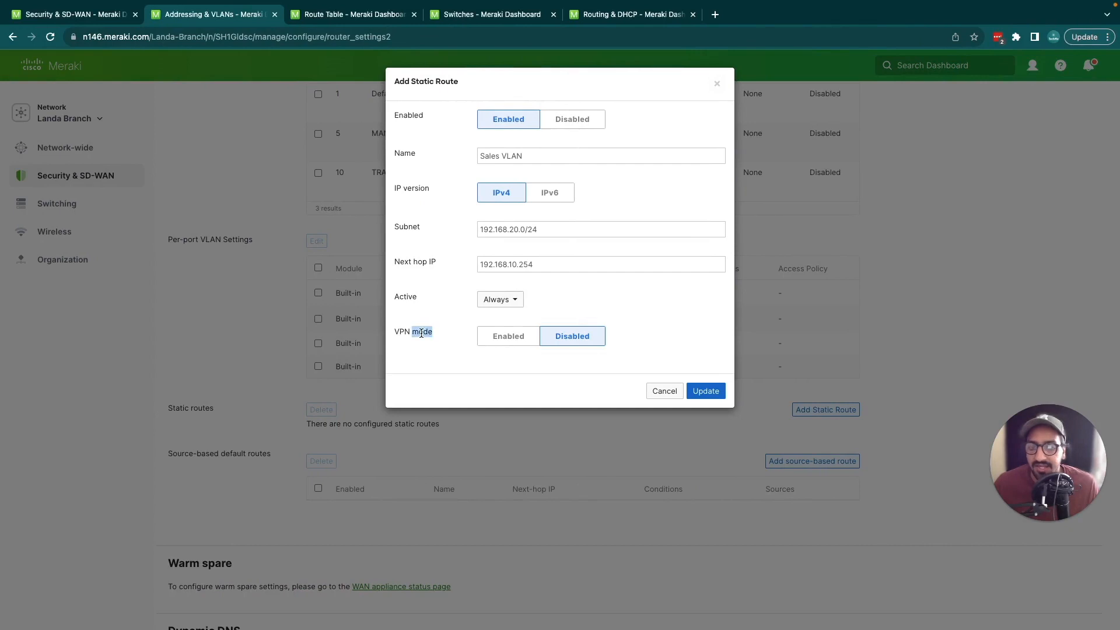
click(548, 365)
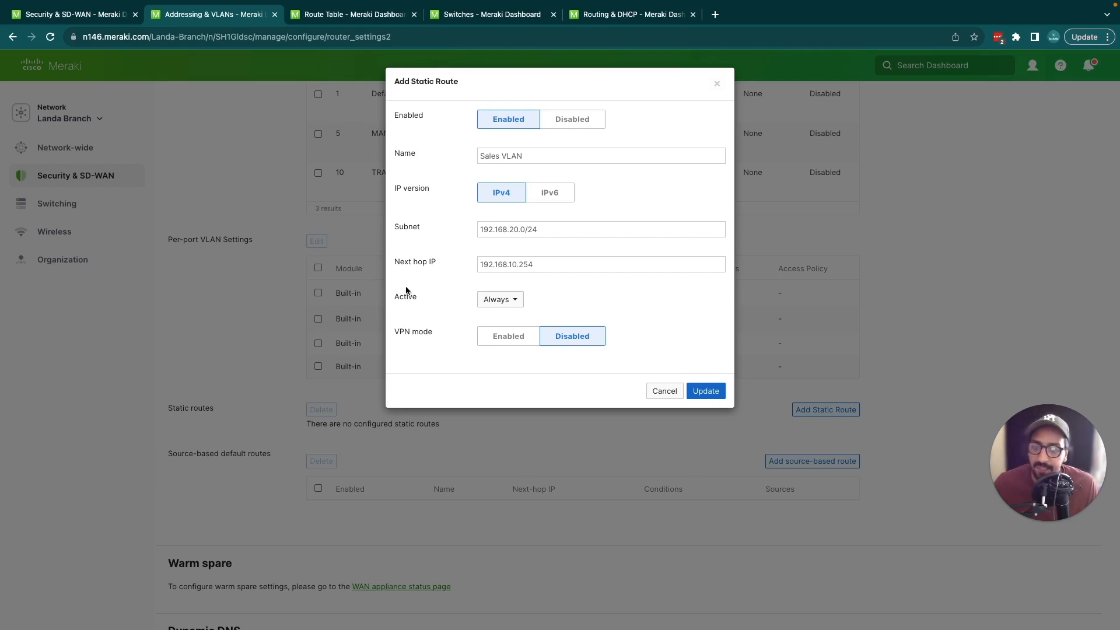
mouse_move(173, 295)
mouse_down()
mouse_move(249, 289)
mouse_move(198, 246)
mouse_up()
mouse_move(202, 307)
mouse_down()
mouse_move(157, 380)
mouse_move(136, 383)
mouse_up()
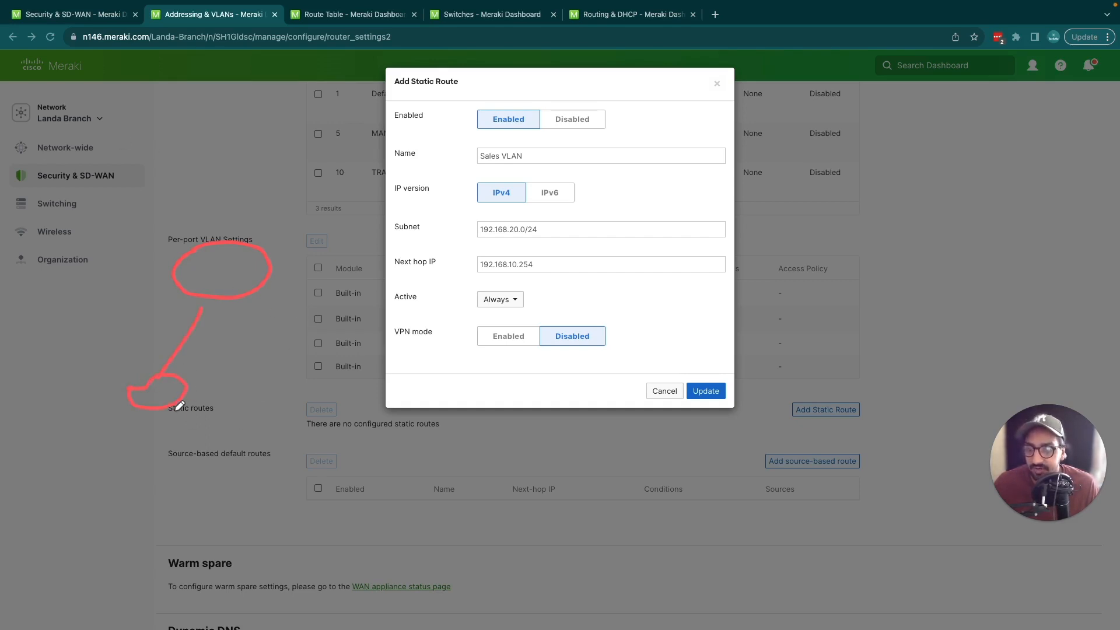
mouse_move(179, 405)
mouse_down()
mouse_move(213, 468)
mouse_move(208, 437)
mouse_move(192, 439)
mouse_up()
mouse_move(250, 480)
mouse_down()
mouse_move(391, 509)
mouse_move(390, 520)
mouse_move(421, 493)
mouse_move(389, 491)
mouse_move(427, 480)
mouse_move(401, 482)
mouse_up()
mouse_move(227, 400)
mouse_down()
mouse_move(250, 398)
mouse_move(255, 414)
mouse_up()
mouse_move(267, 403)
mouse_down()
mouse_move(299, 419)
mouse_move(278, 422)
mouse_up()
mouse_move(441, 500)
mouse_down()
mouse_move(599, 534)
mouse_move(590, 517)
mouse_up()
mouse_move(202, 434)
mouse_down()
mouse_move(213, 310)
mouse_move(214, 320)
mouse_up()
mouse_move(606, 498)
mouse_down()
mouse_move(630, 505)
mouse_move(585, 500)
mouse_up()
mouse_move(184, 561)
mouse_down()
mouse_move(217, 481)
mouse_move(229, 490)
mouse_up()
drag(153, 579, 186, 601)
drag(183, 583, 158, 603)
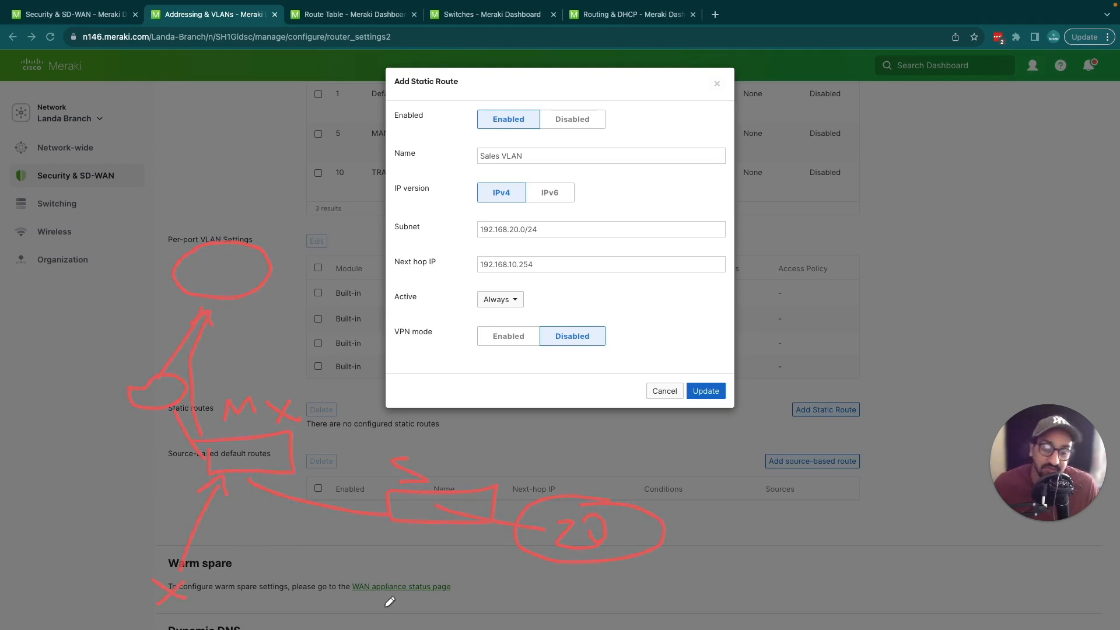
key(Escape)
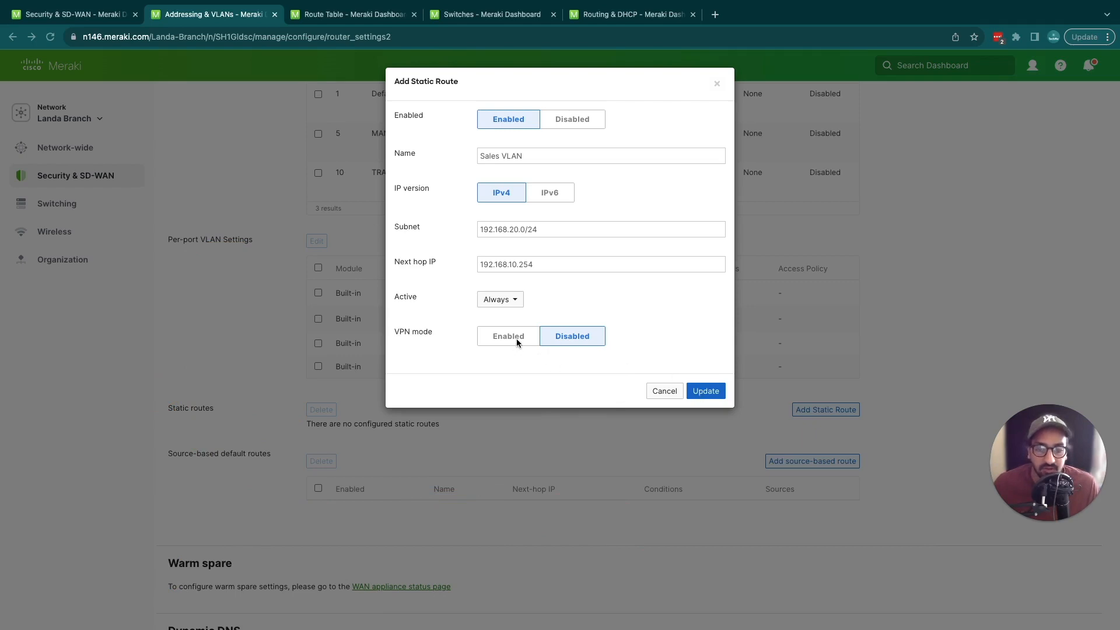
Step: Enable VPN mode for the Sales VLAN static route, add the route and save the addressing changes
click(484, 341)
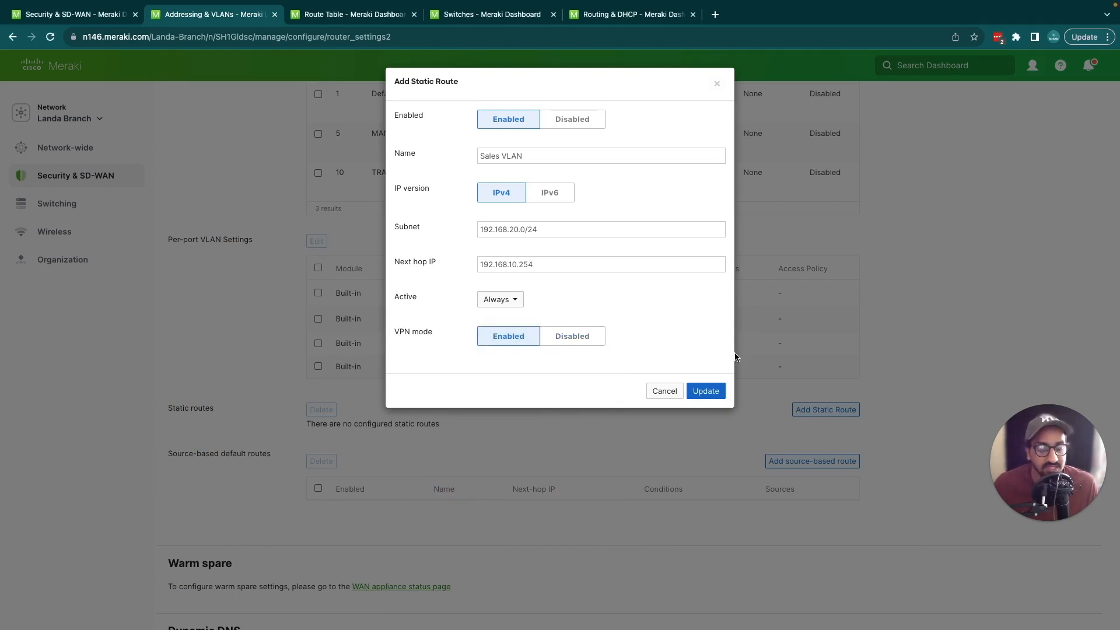
click(712, 392)
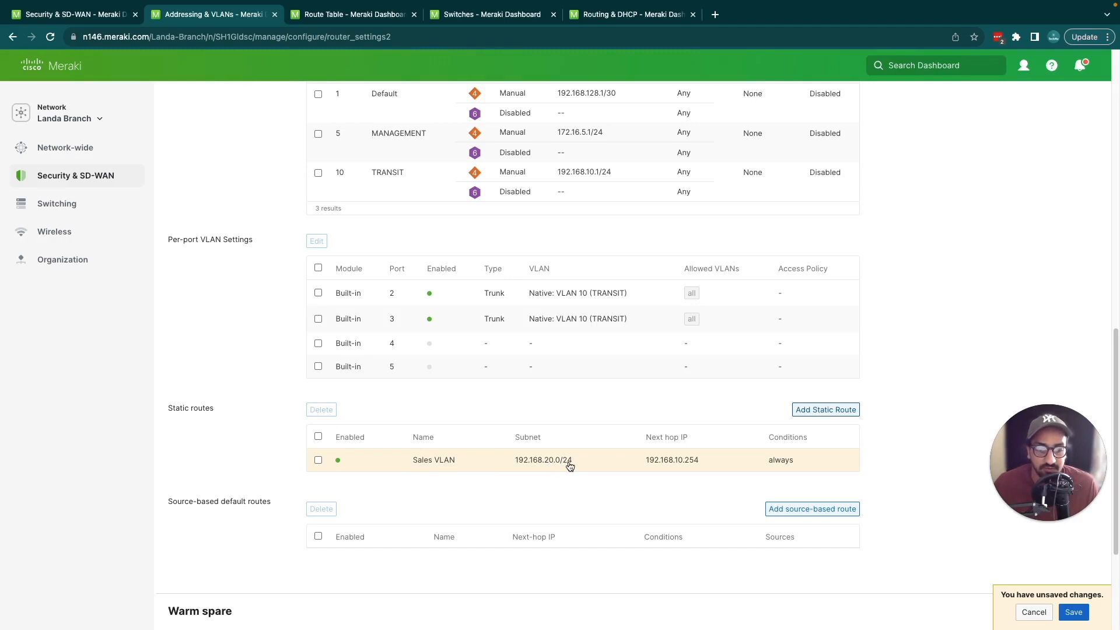
mouse_move(647, 470)
mouse_down()
mouse_move(709, 470)
mouse_move(802, 446)
mouse_move(761, 465)
mouse_up()
key(Escape)
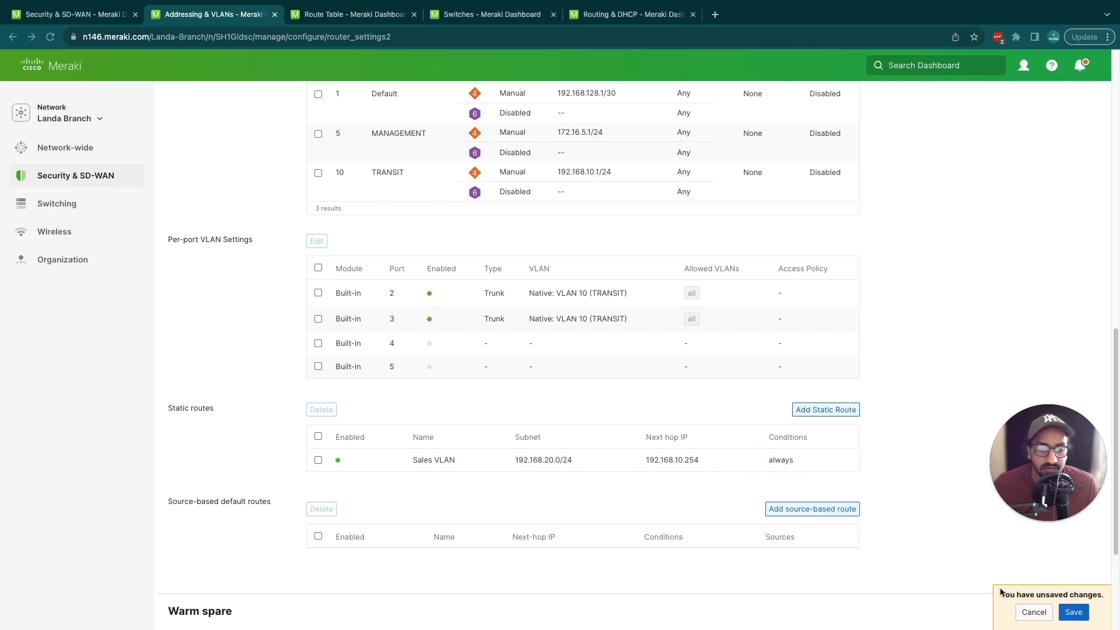
click(1078, 615)
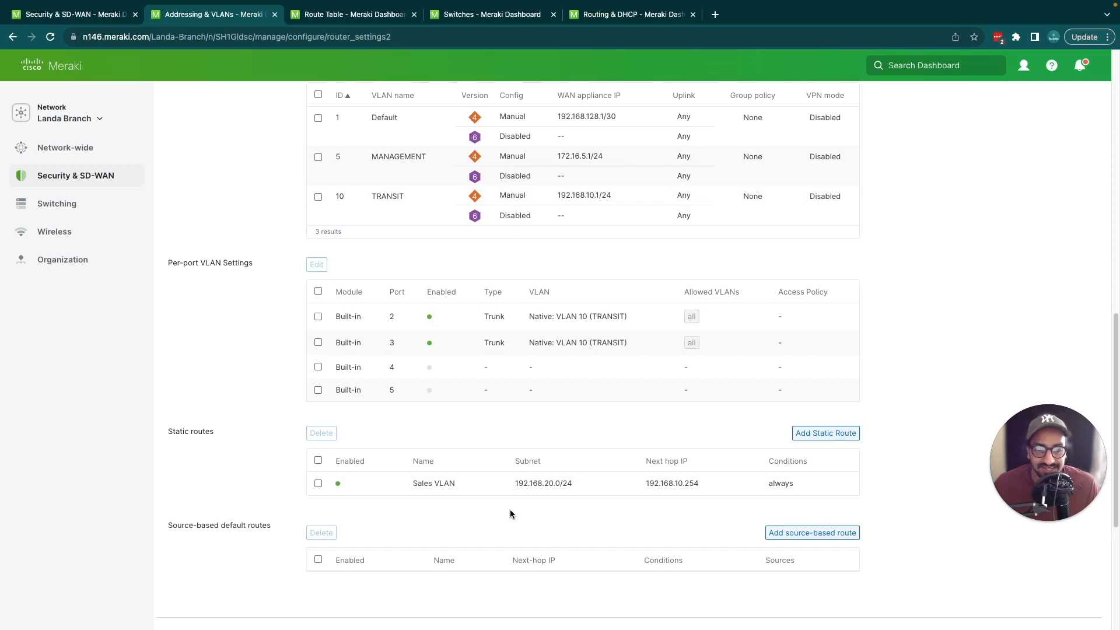
Step: Rebuild the MX route table and examine the Sales VLAN route's subnet, next hop and type
scroll(510, 511, down, 1)
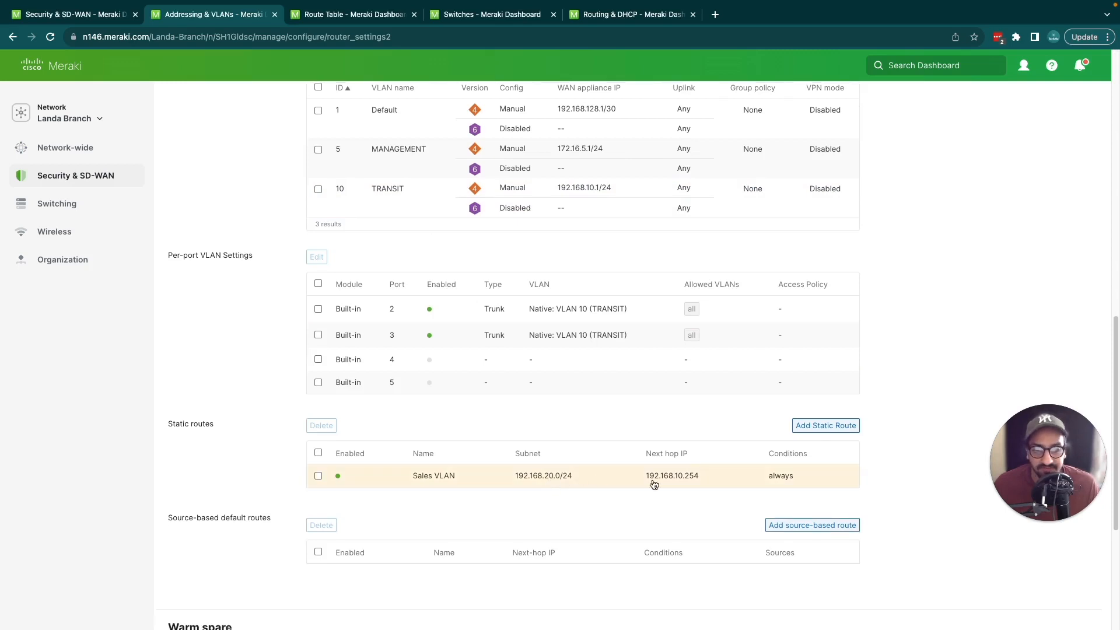
click(318, 20)
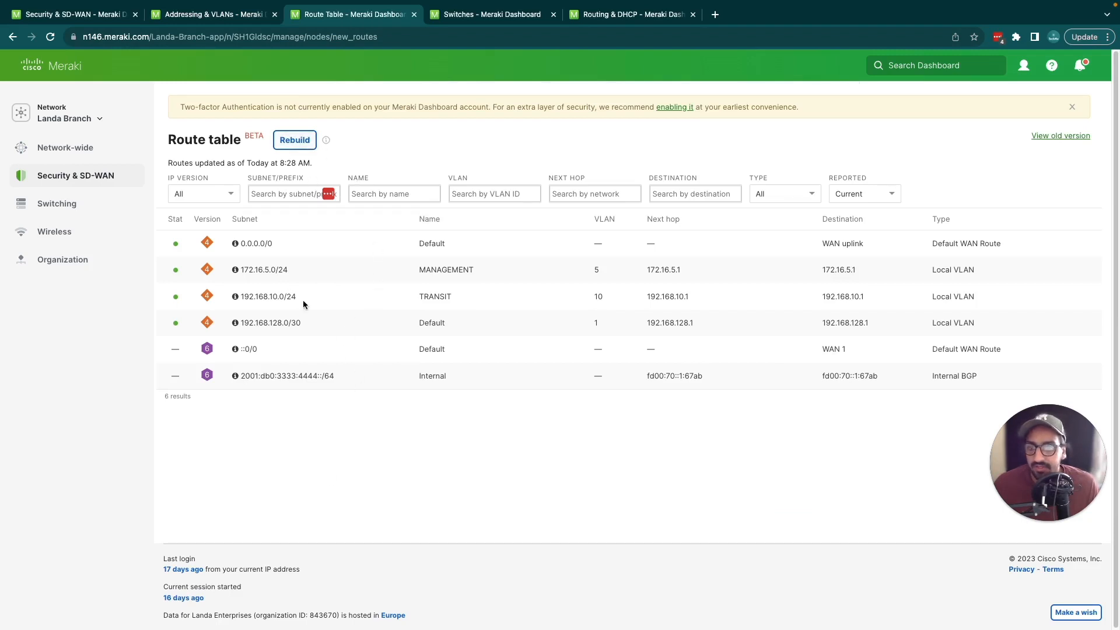
click(294, 140)
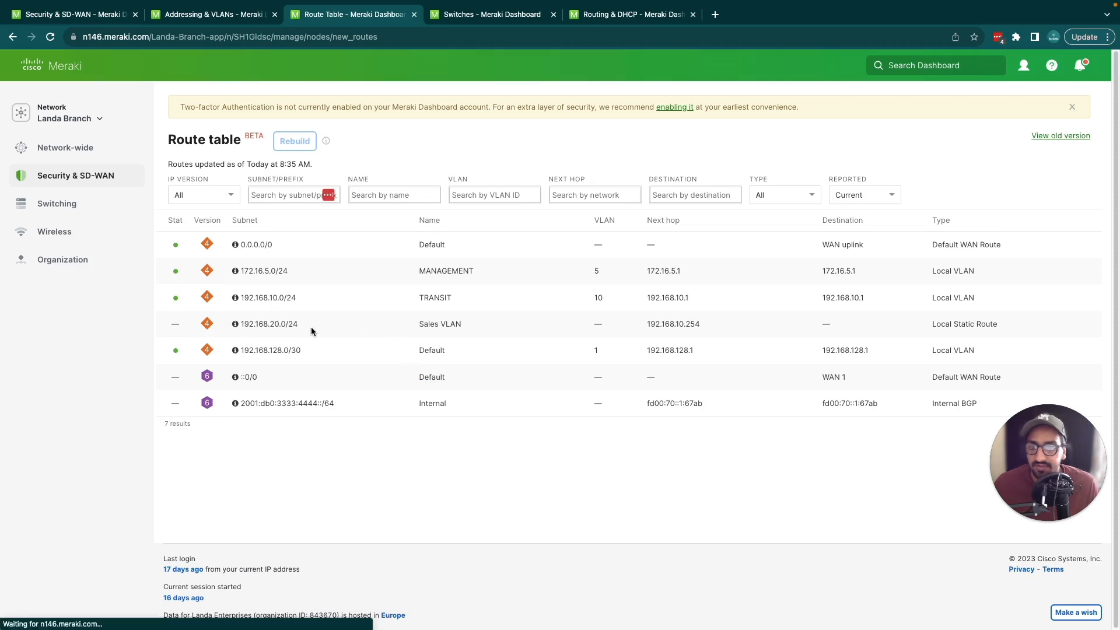
triple_click(267, 323)
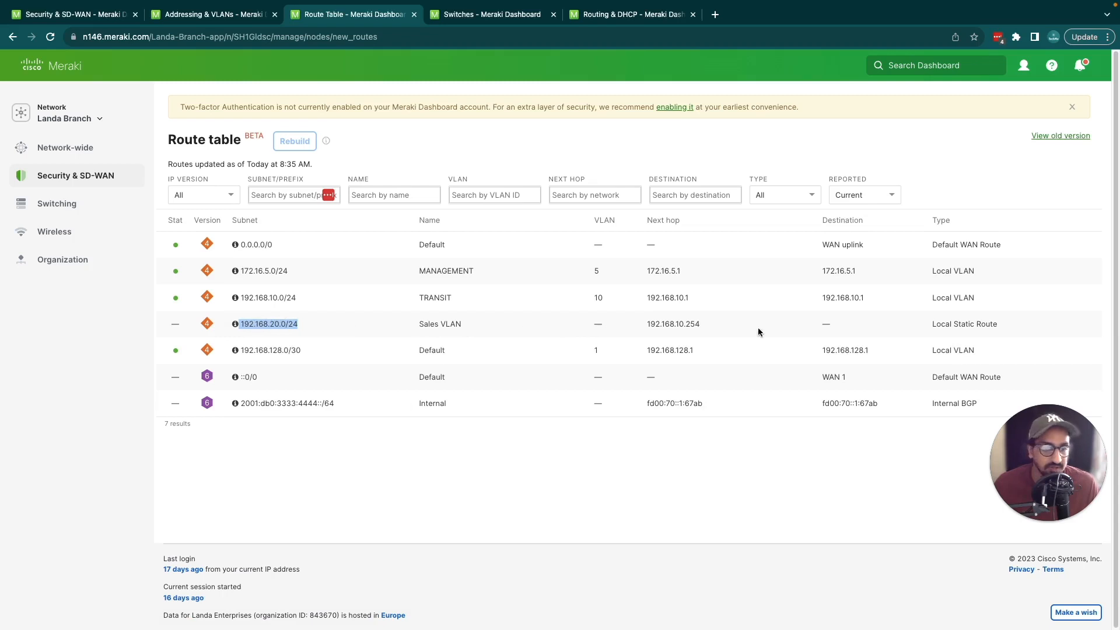
triple_click(988, 324)
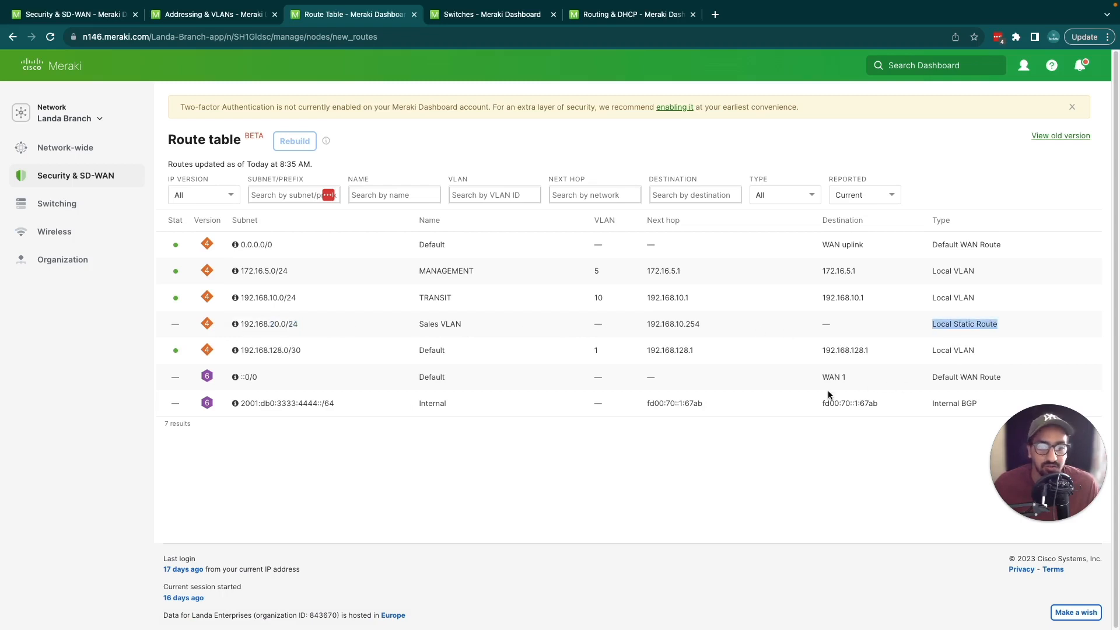
drag(641, 337, 702, 331)
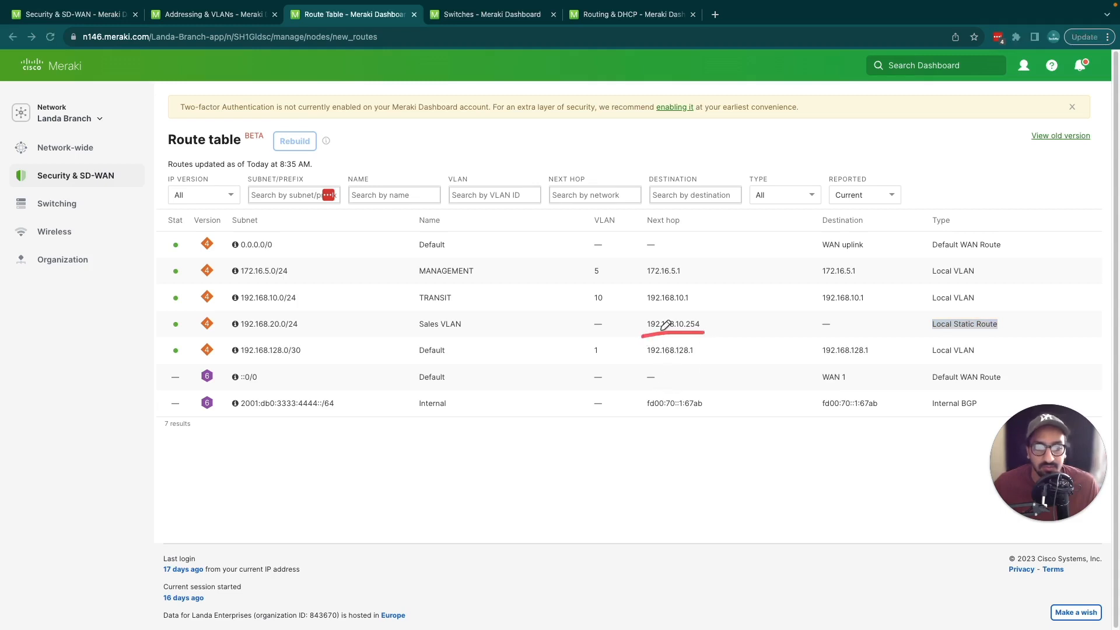
drag(410, 336, 476, 332)
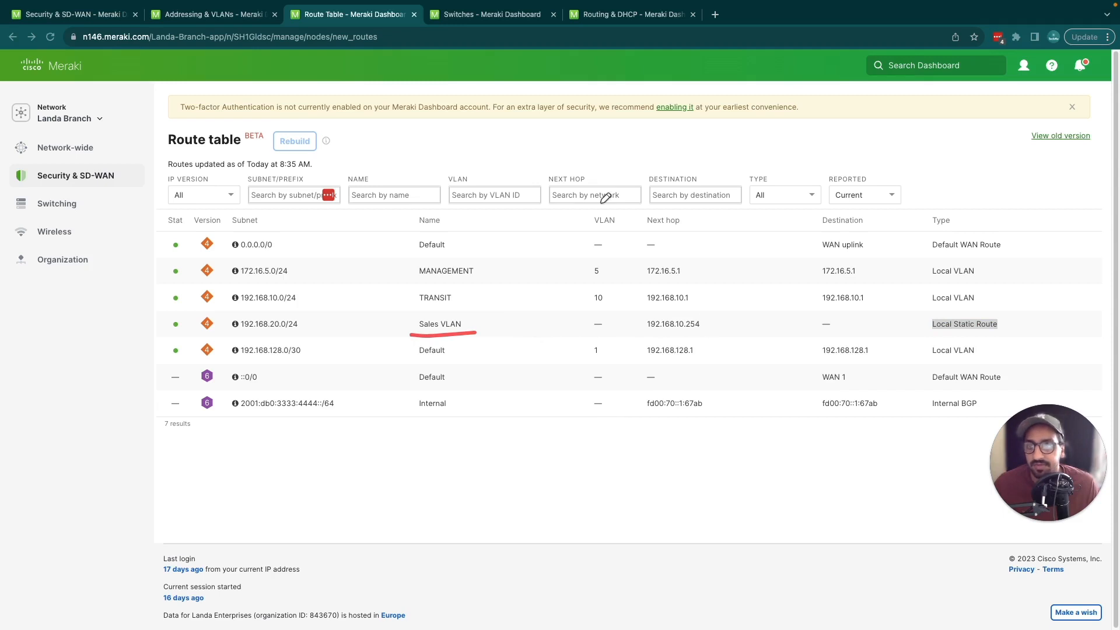
Step: Rerun the ping from the Landa Branch MX to 192.168.20.5
click(93, 16)
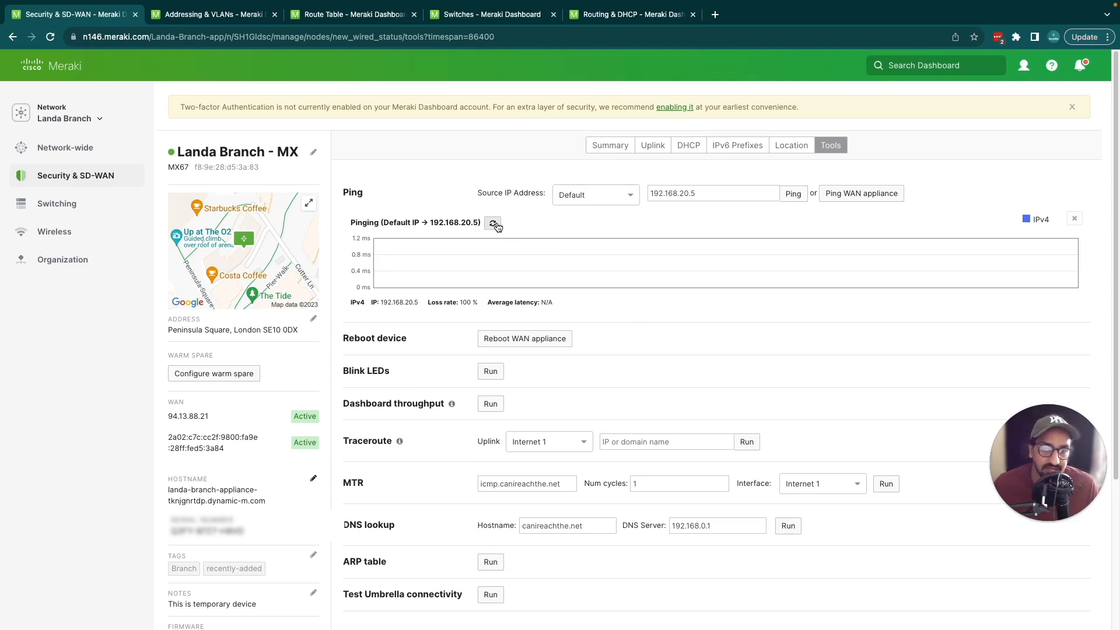
click(494, 224)
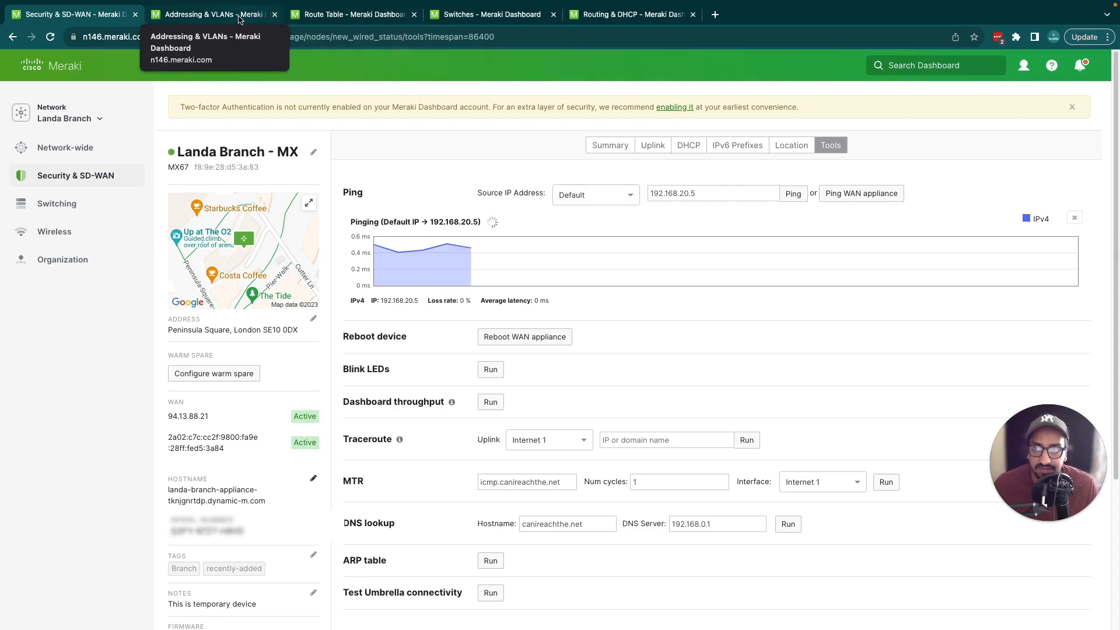
Step: Compare the Sales VLAN static route's subnet and next hop with the core switch's TRANSIT interface IP on the Routing & DHCP page
click(238, 19)
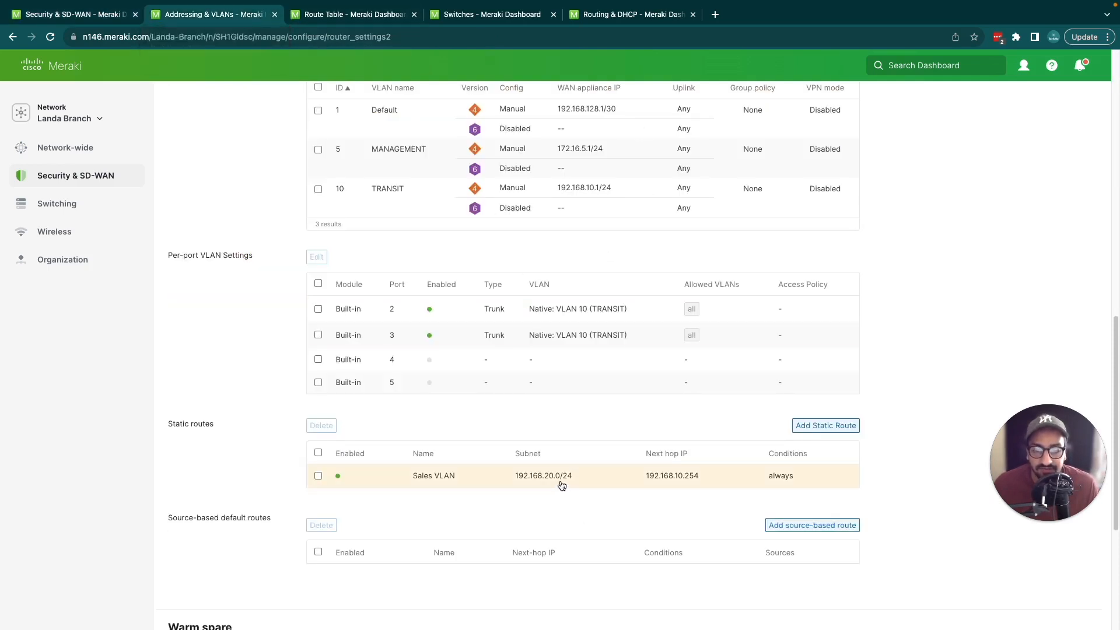
drag(506, 486, 574, 487)
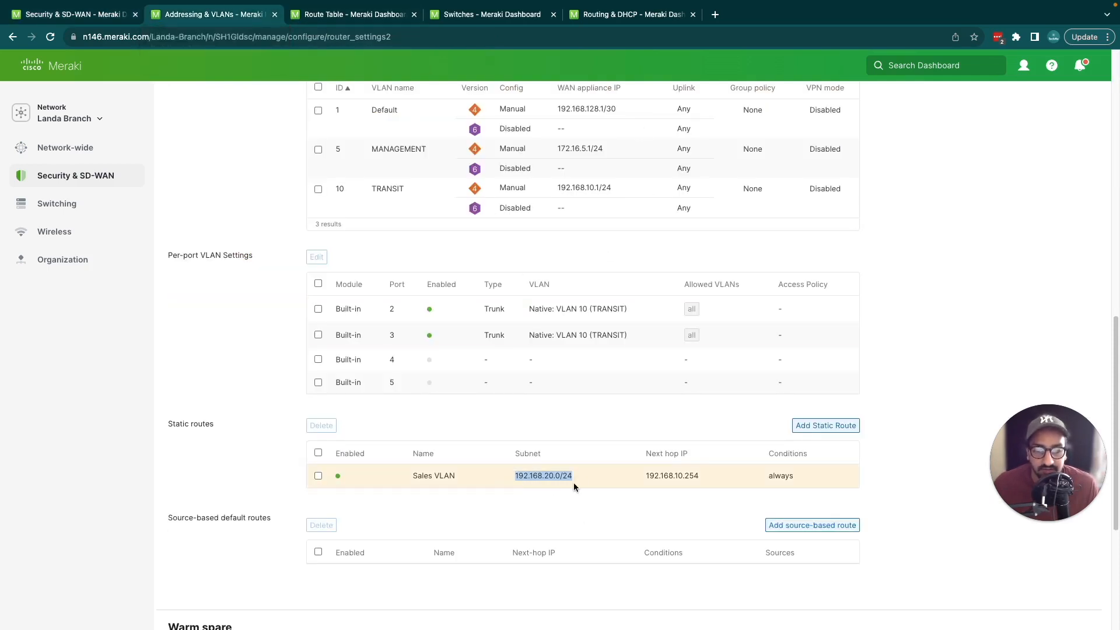
drag(643, 483, 705, 484)
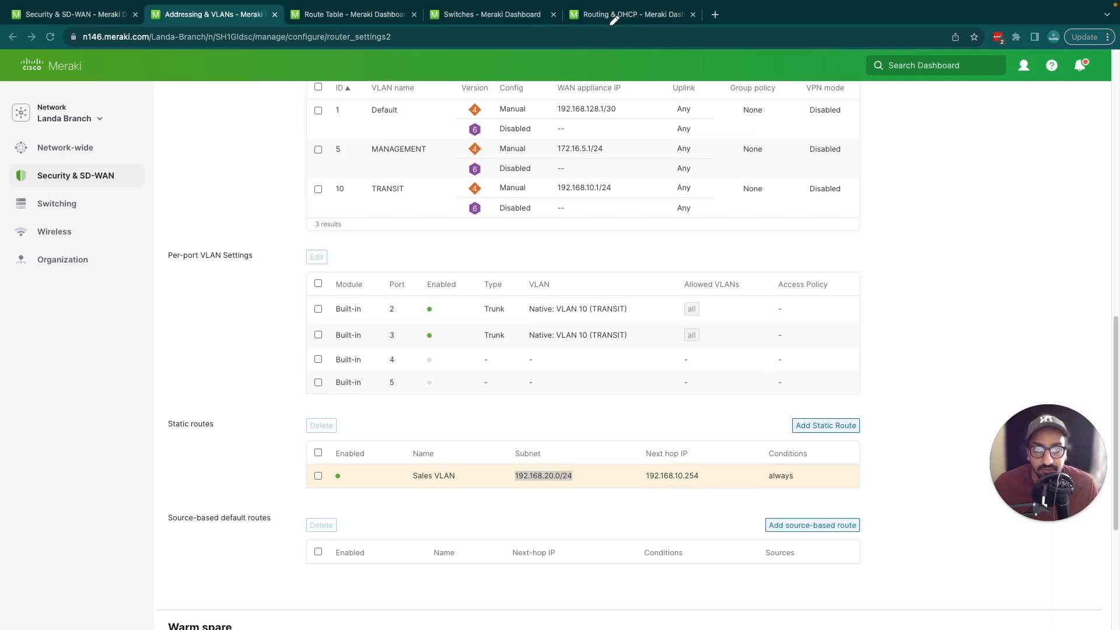
click(589, 15)
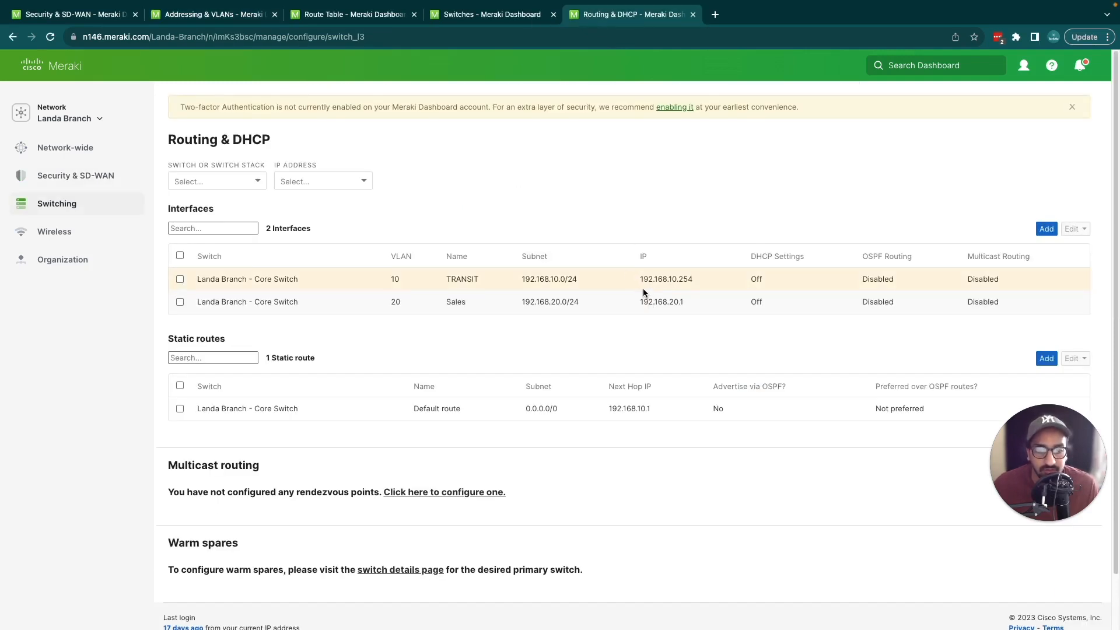
mouse_move(635, 286)
mouse_down()
mouse_move(700, 281)
mouse_move(707, 252)
mouse_move(632, 285)
mouse_up()
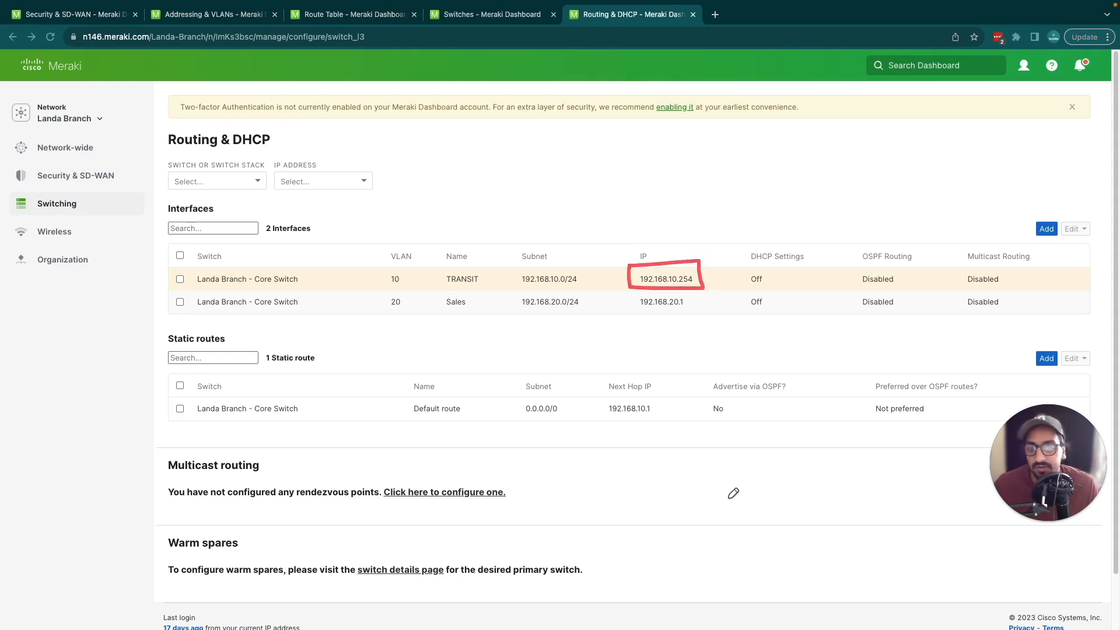